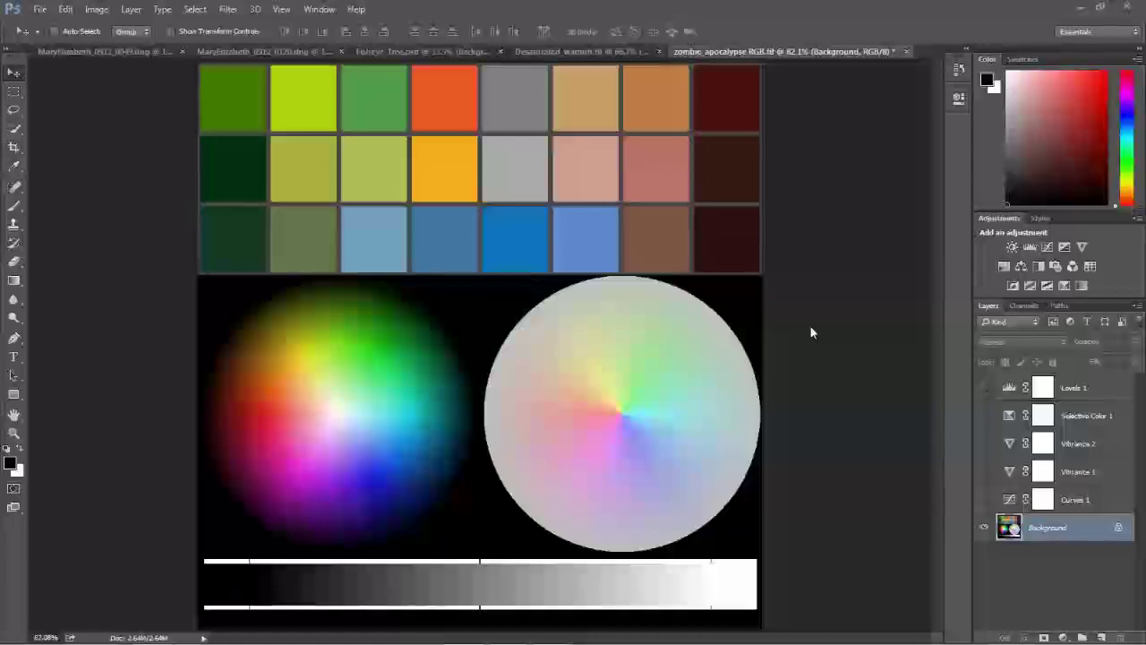
Step: Browse the File export commands and the new adjustment layer list without choosing anything
click(37, 10)
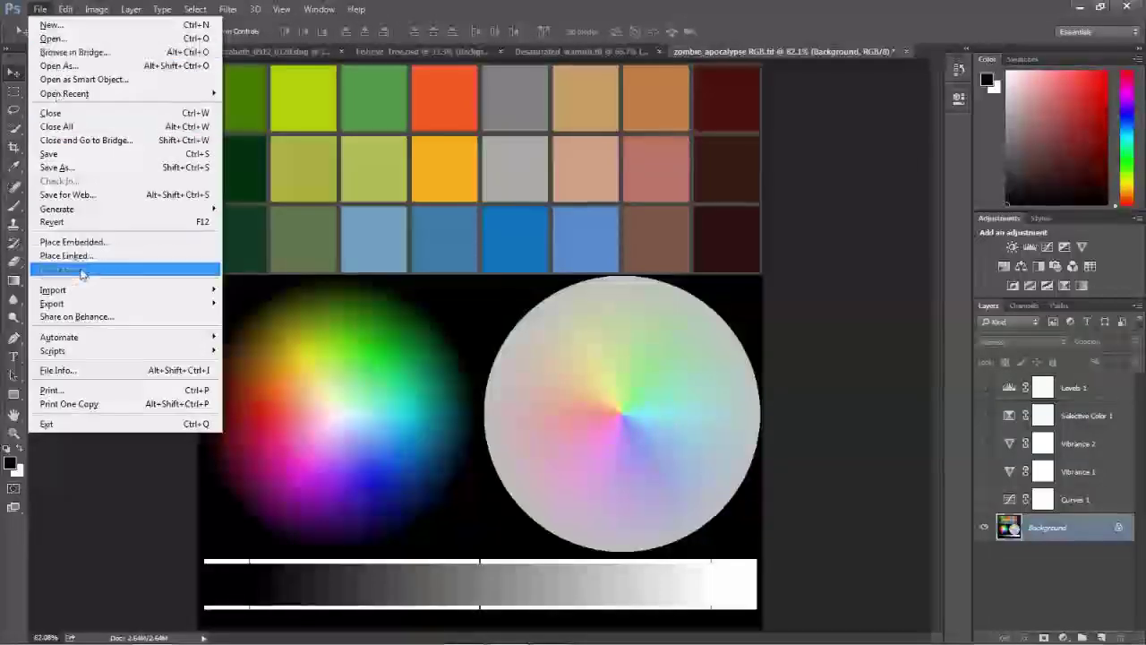
mouse_move(82, 305)
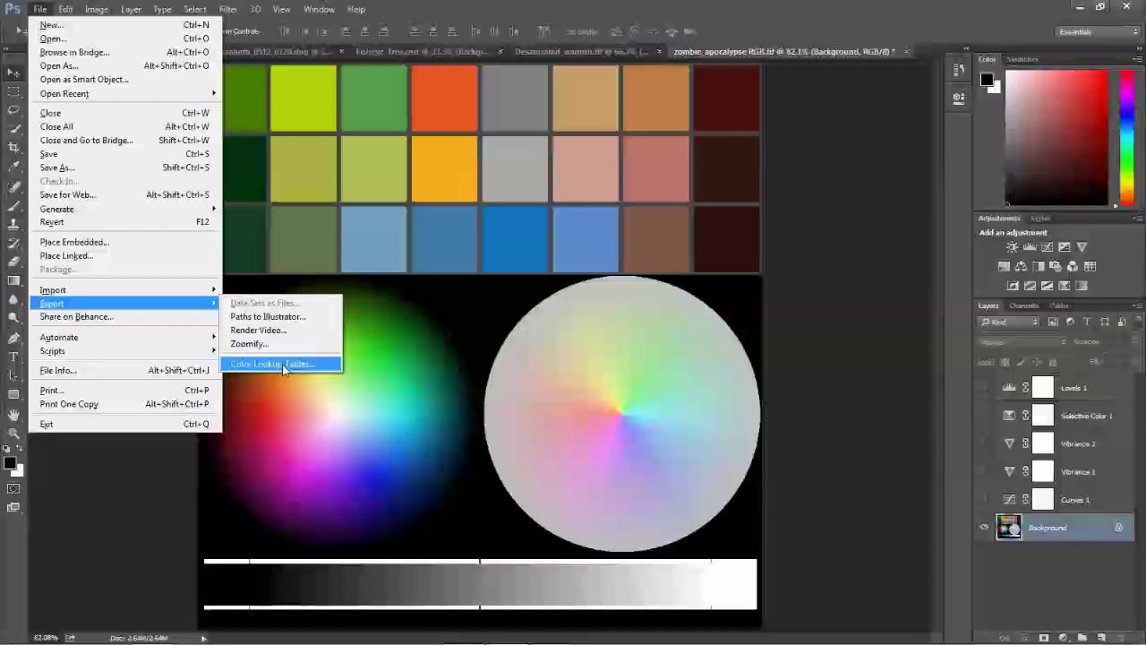
click(806, 201)
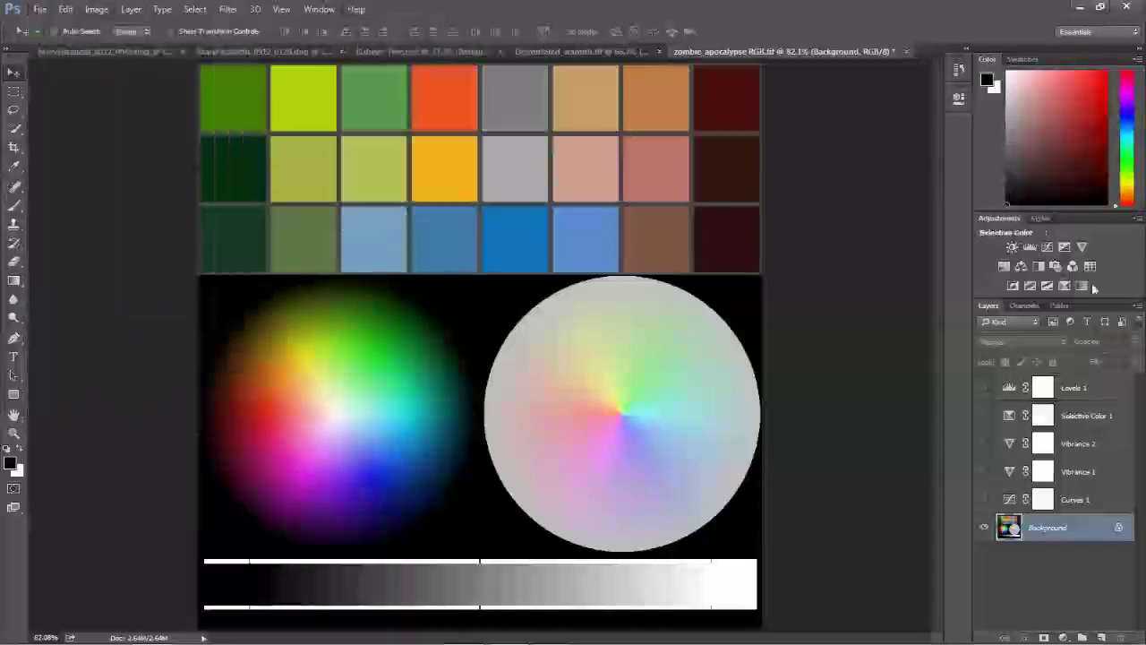
click(1063, 638)
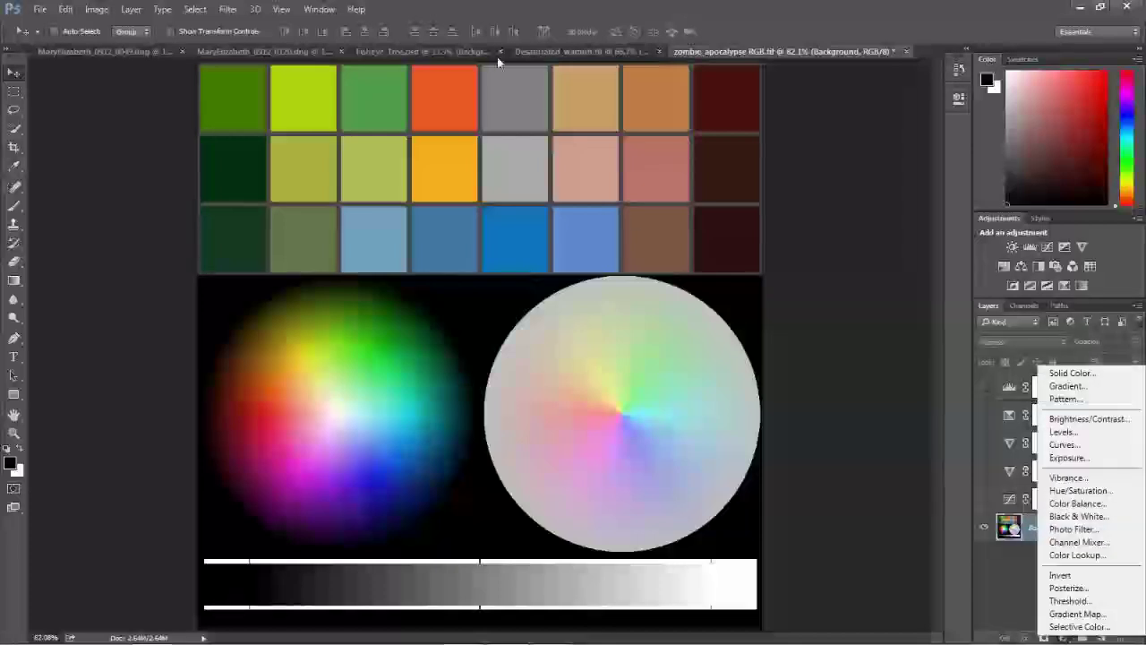
click(836, 203)
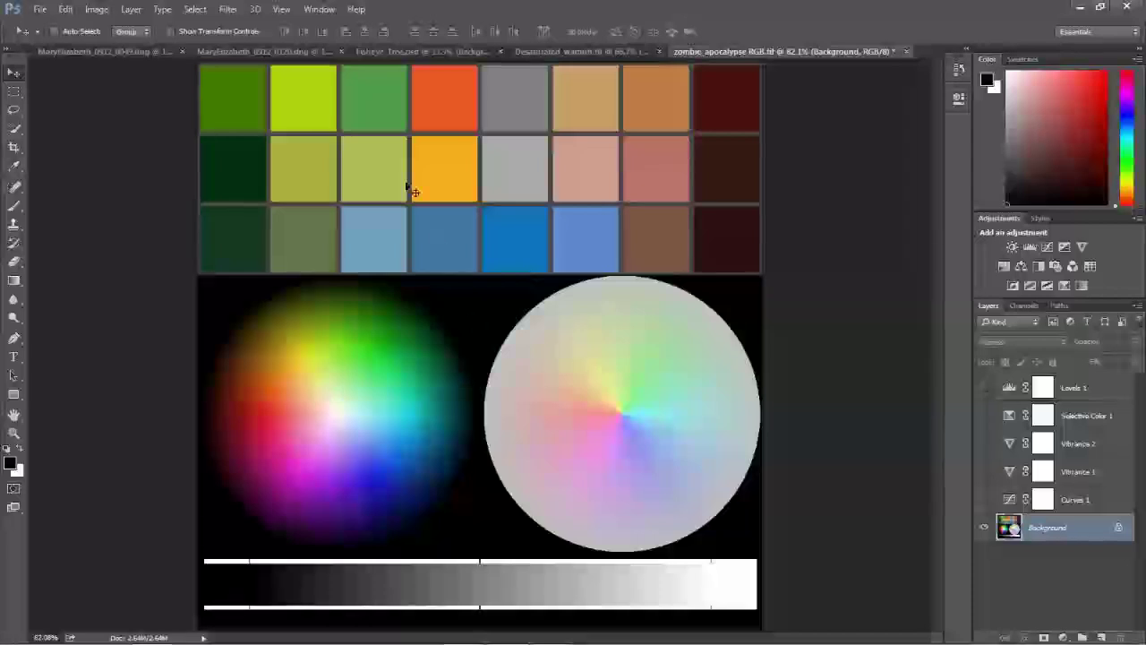
Step: View the MaryElizabeth_0912_0120.dng, MaryElizabeth_0912_0049.dng and Fisheye_Tree.psd photos, then return to the zombie_apocalypse chart
click(237, 51)
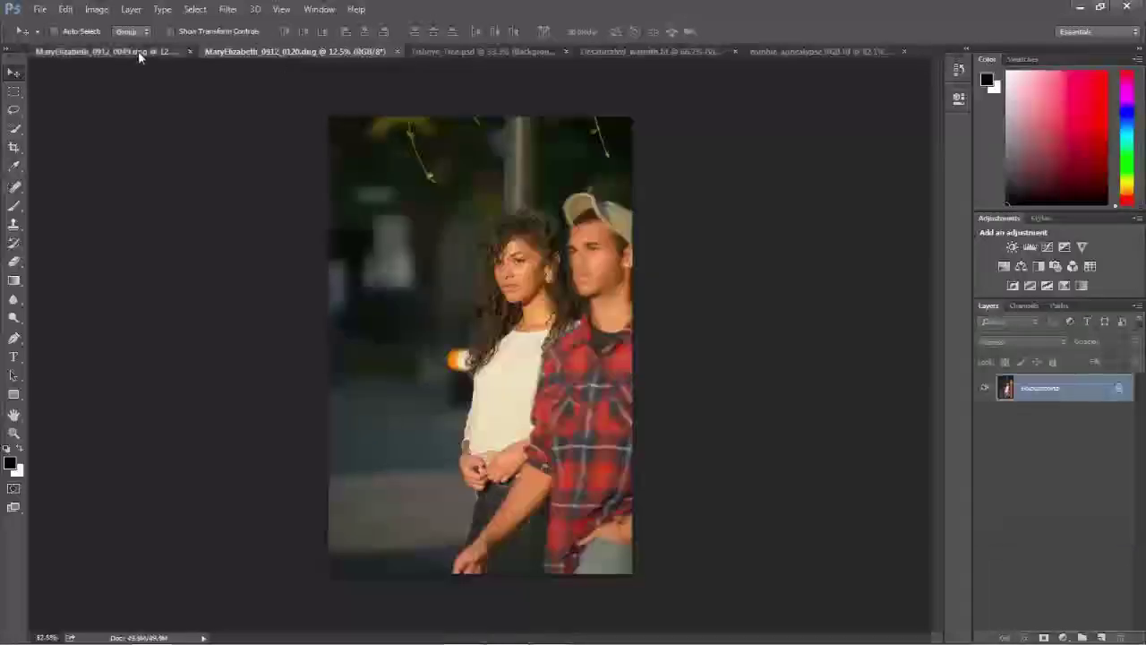
click(137, 51)
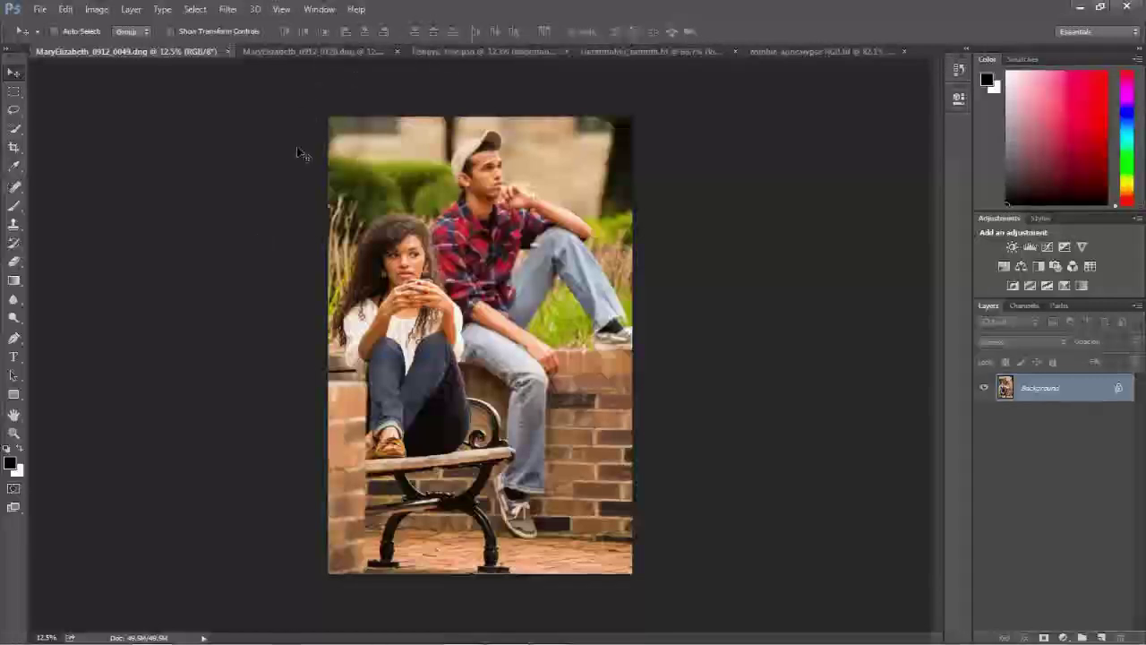
click(492, 51)
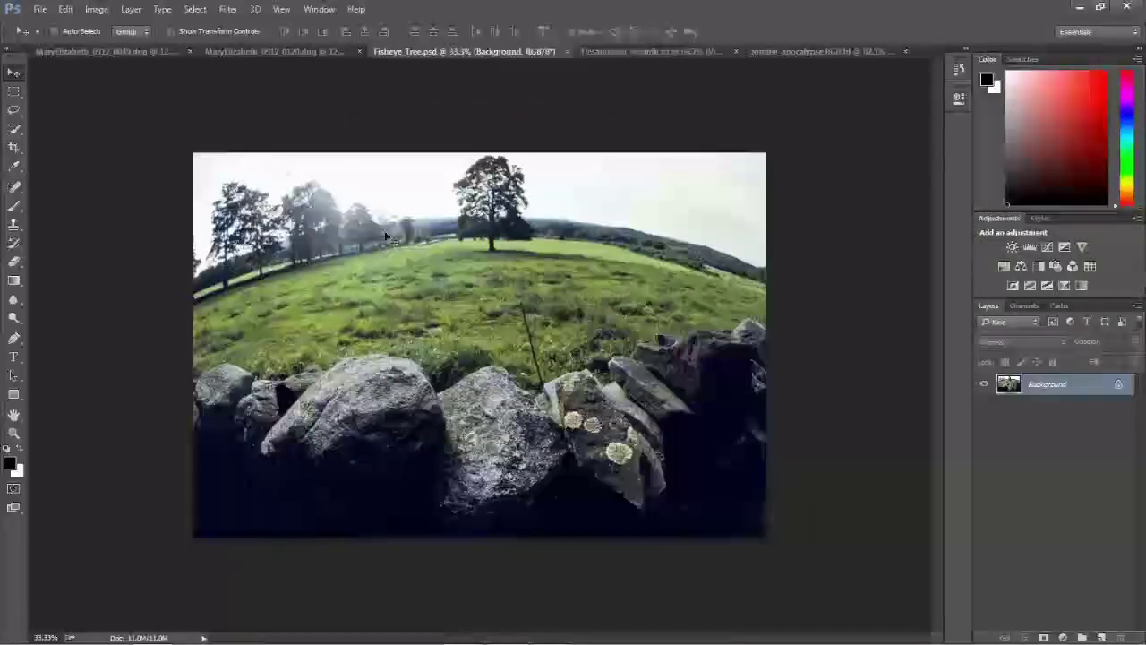
click(819, 51)
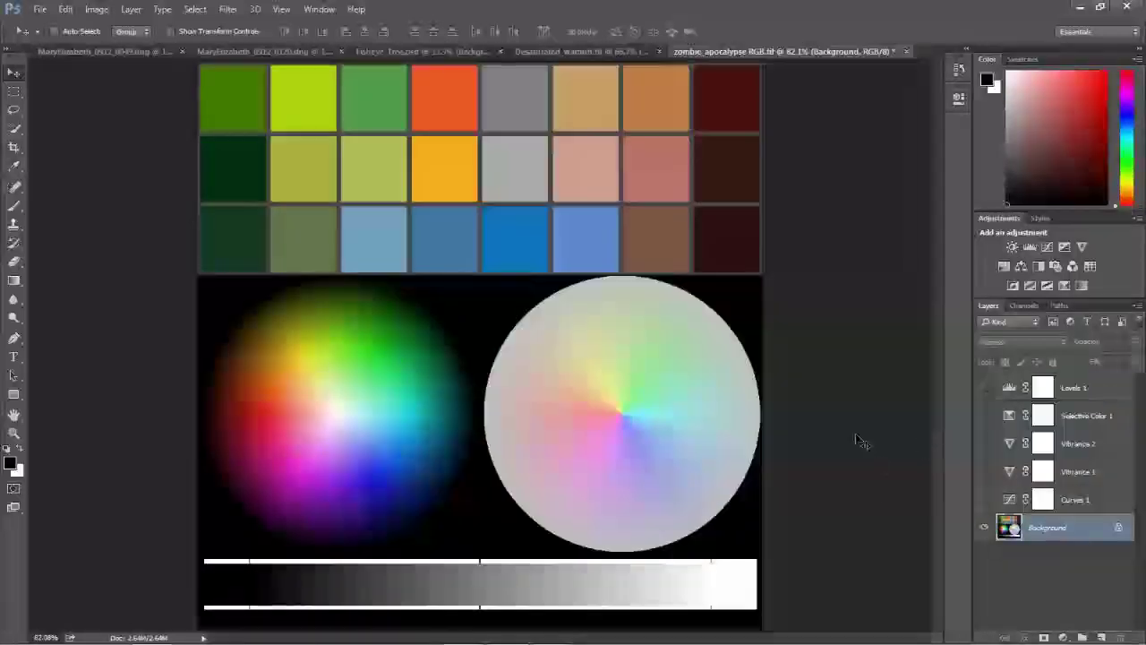
Step: Turn on Curves 1, raise its curve to brighten the chart, compare before/after, then enable Vibrance 1
click(985, 503)
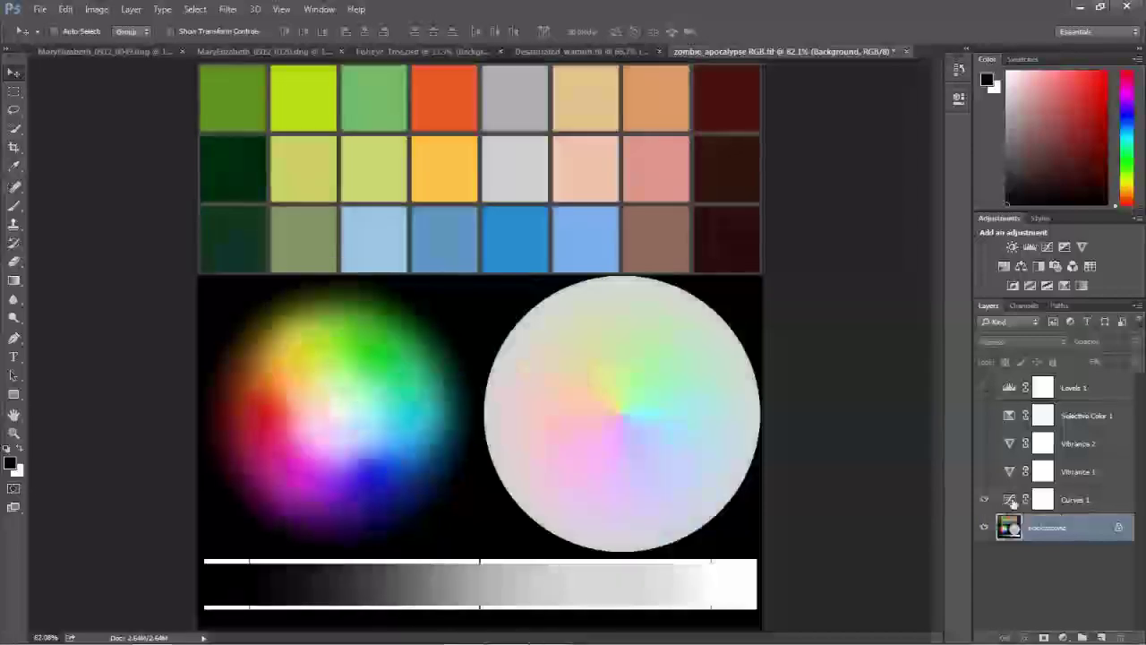
double_click(1008, 500)
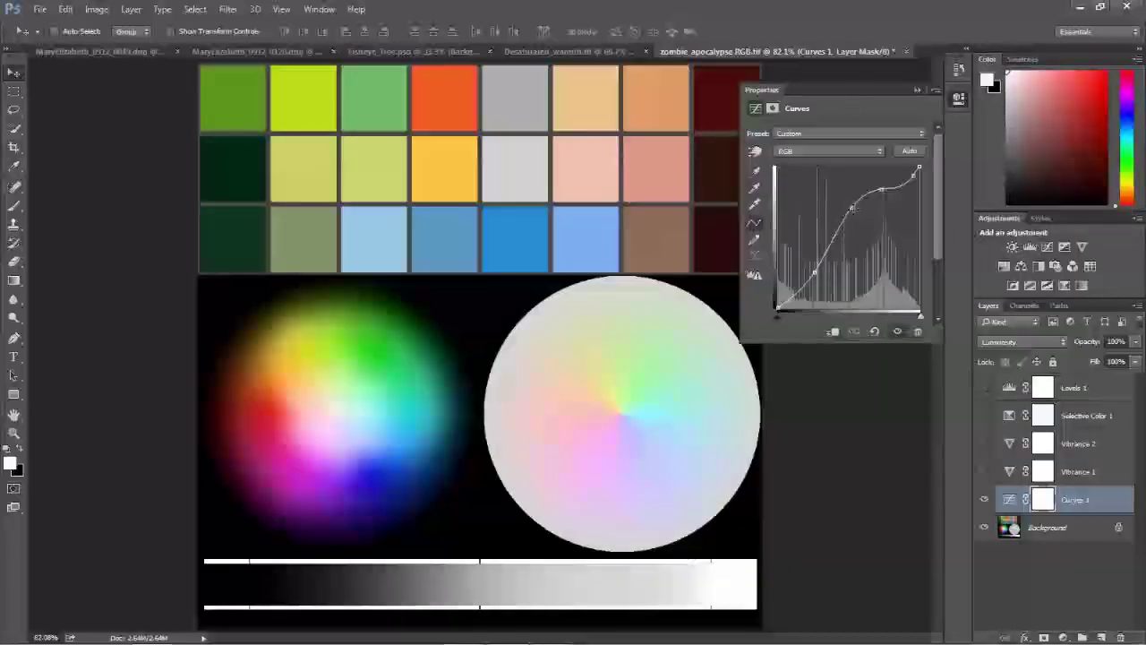
mouse_move(851, 207)
mouse_down()
mouse_move(849, 197)
mouse_move(852, 207)
mouse_up()
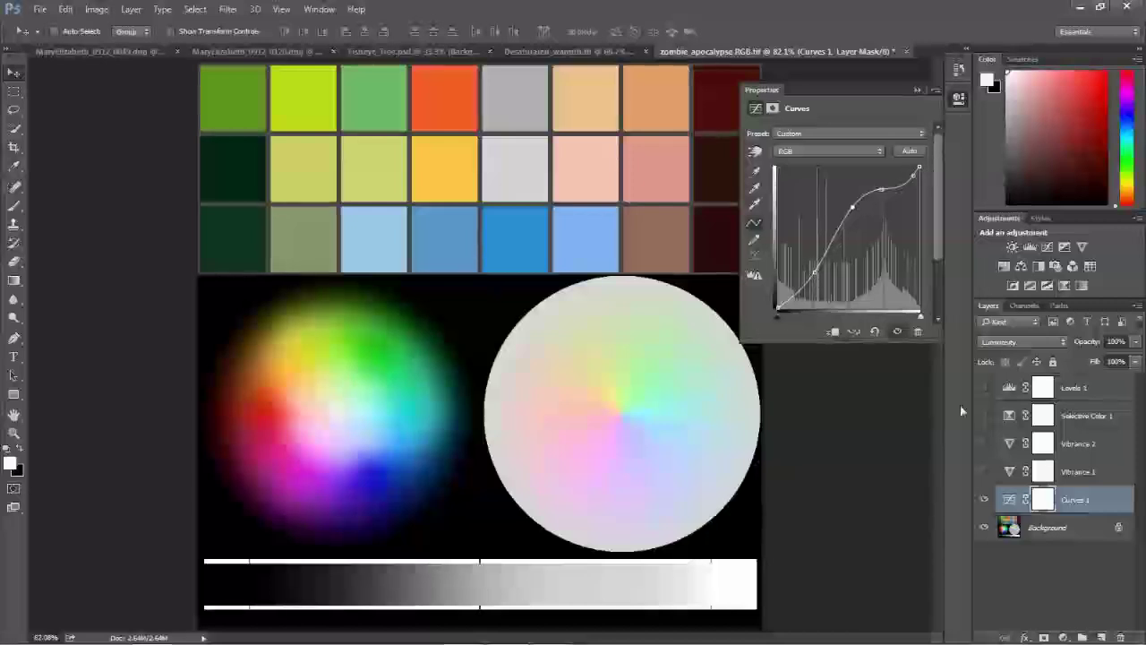
click(984, 499)
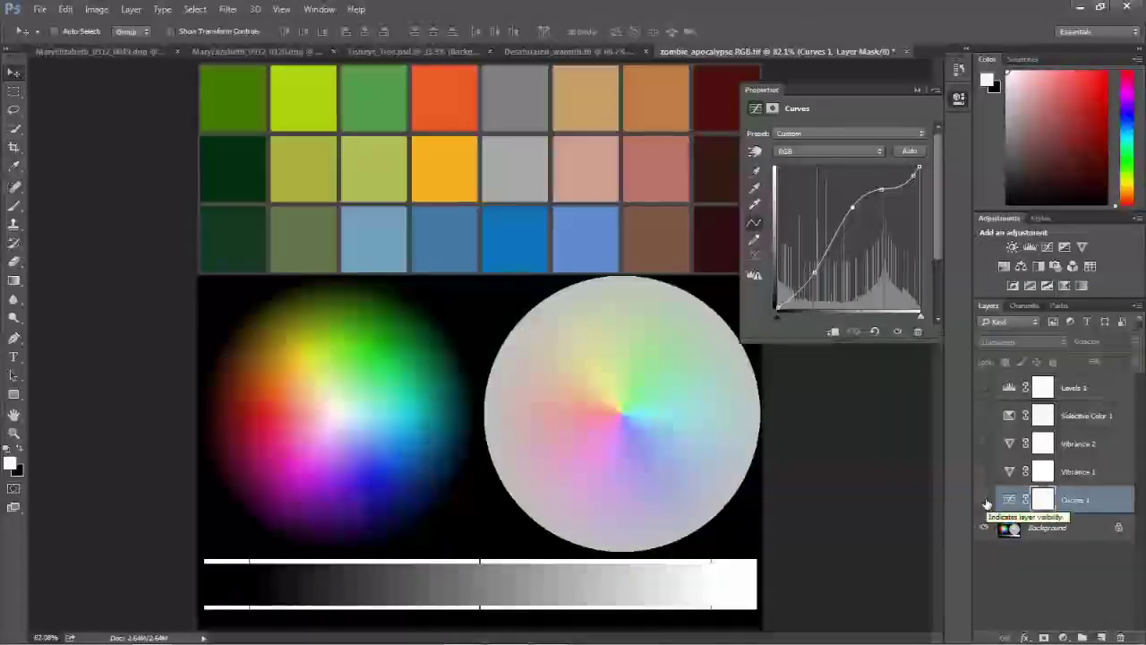
click(984, 500)
click(984, 499)
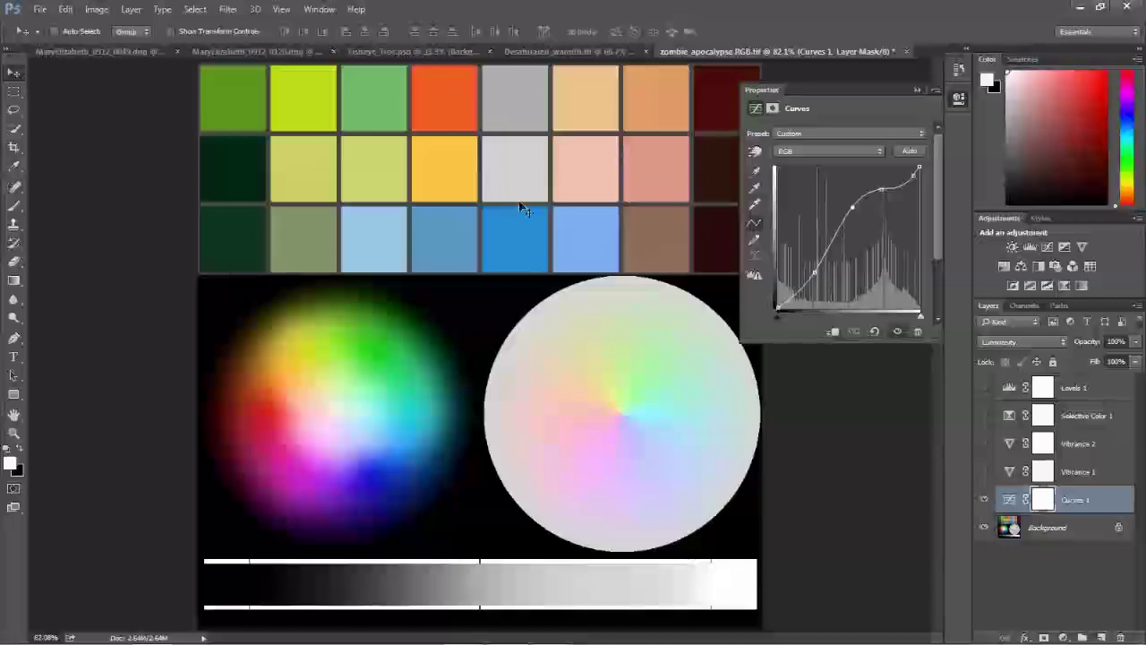
click(918, 90)
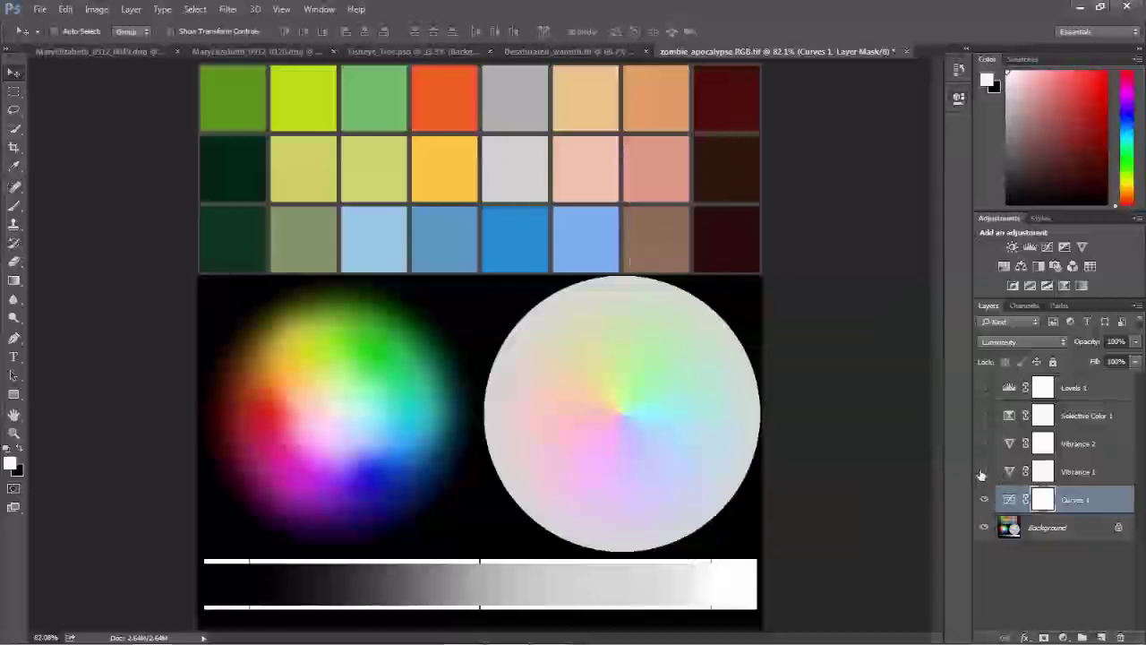
click(984, 472)
Step: Check Vibrance 1's -37 vibrance setting, then switch on Vibrance 2
click(1008, 472)
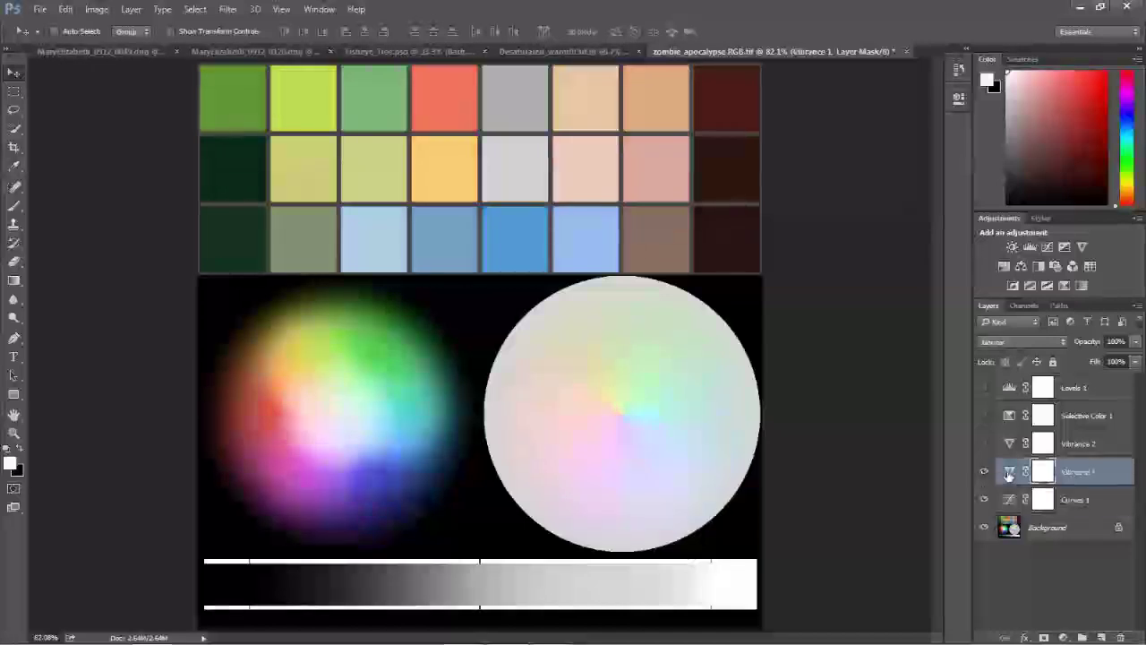
double_click(1008, 473)
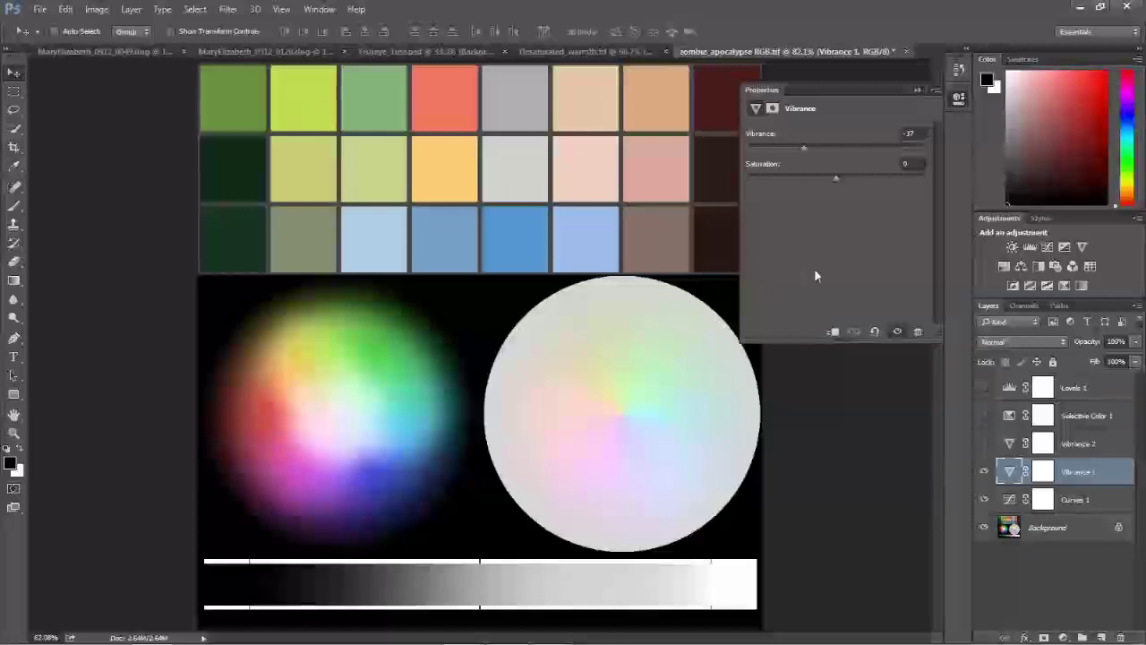
click(986, 445)
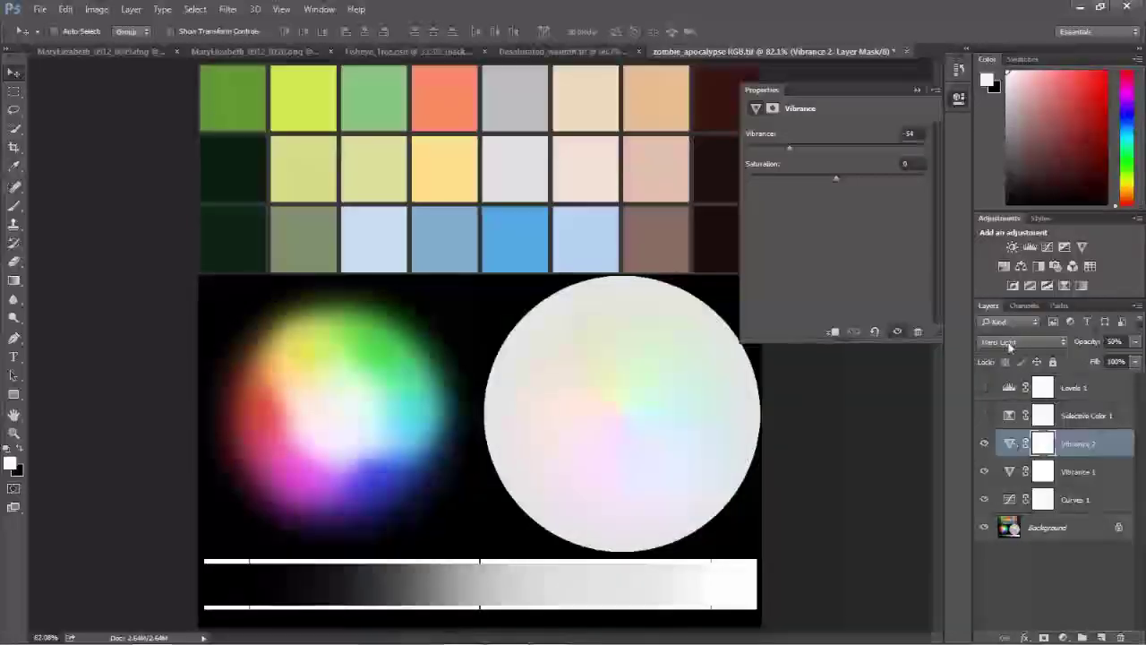
click(1009, 347)
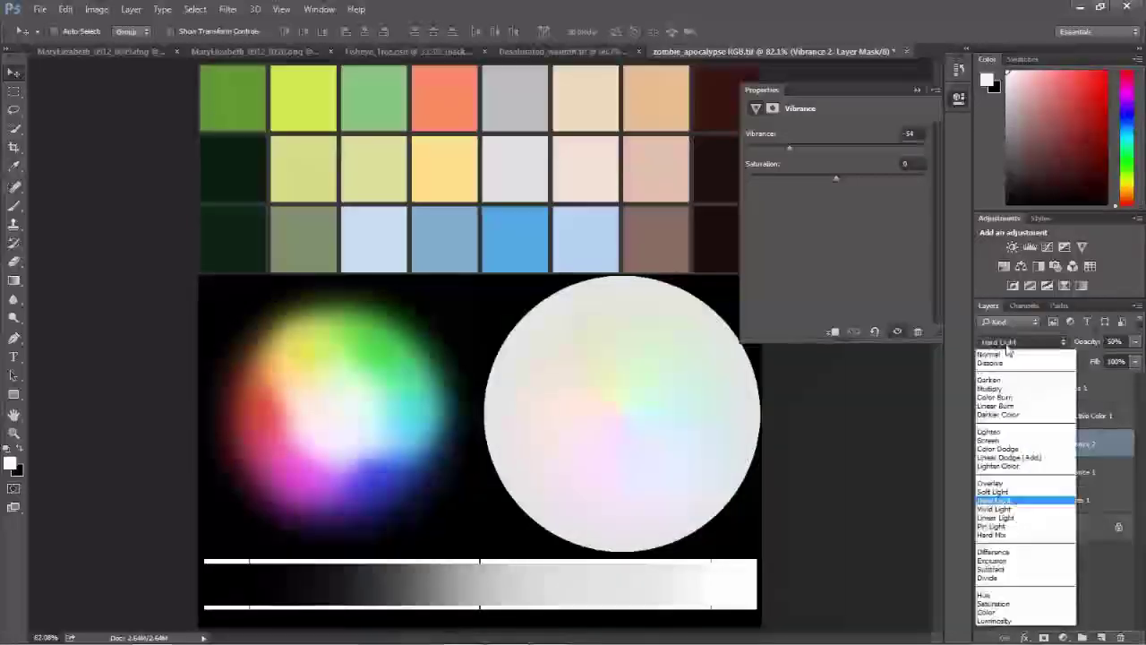
click(1009, 358)
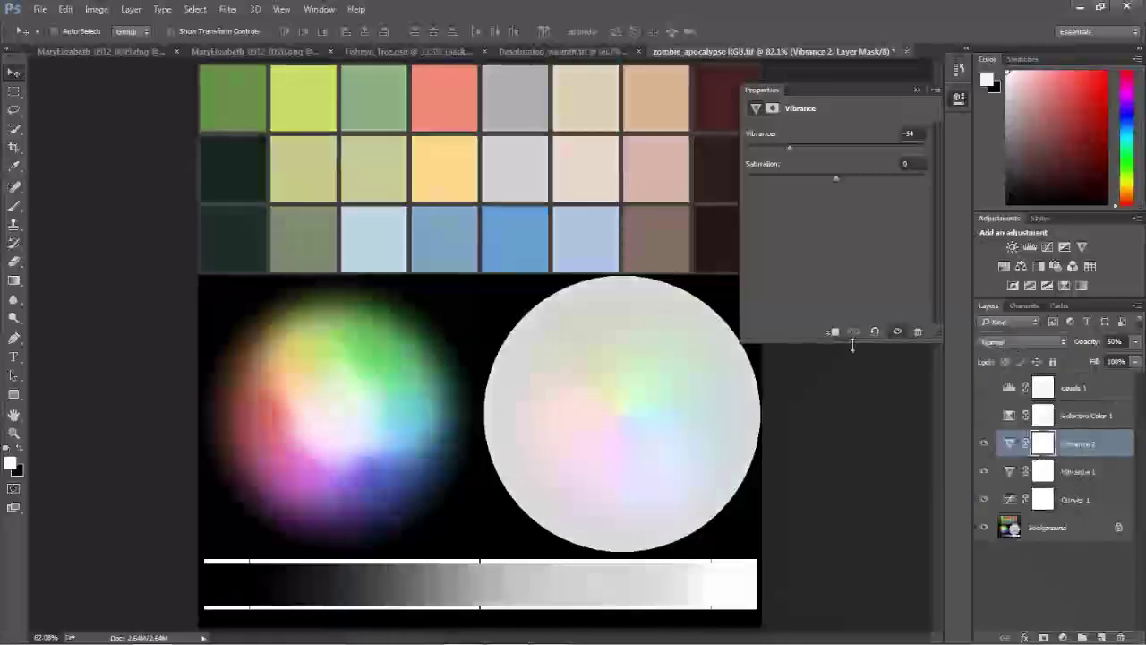
click(991, 344)
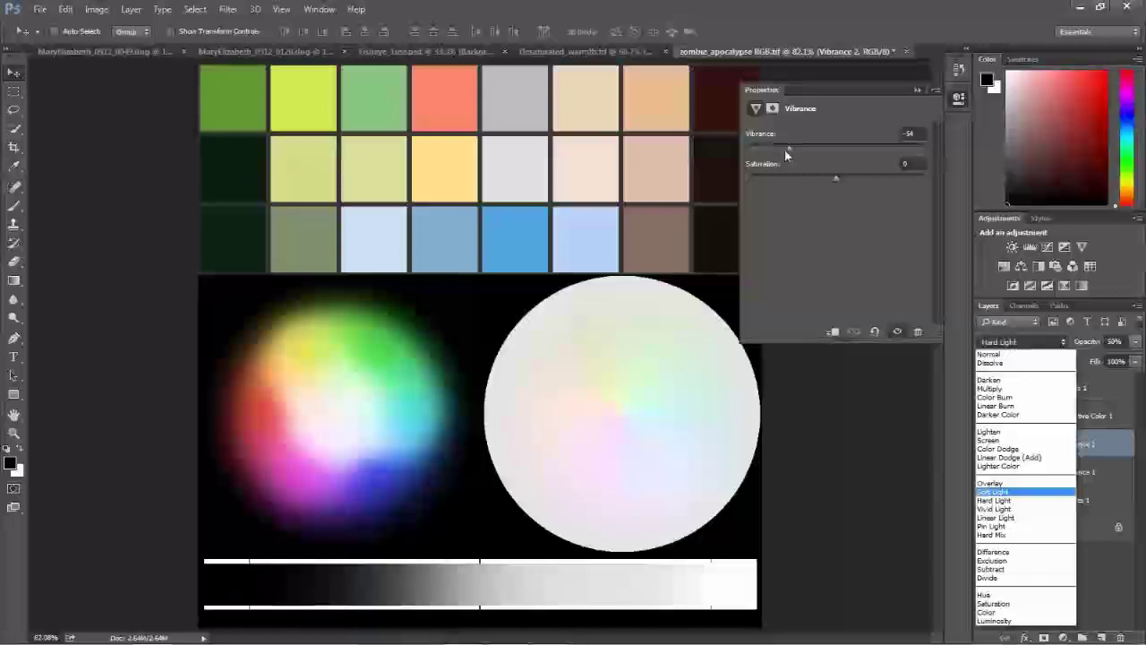
click(918, 90)
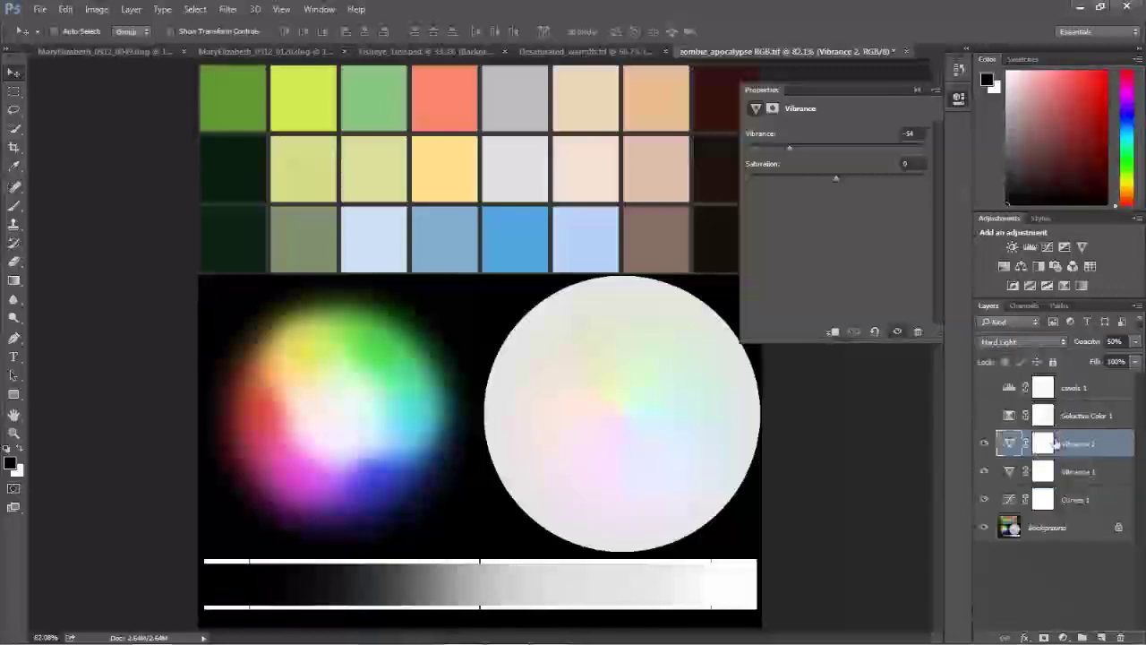
click(1009, 418)
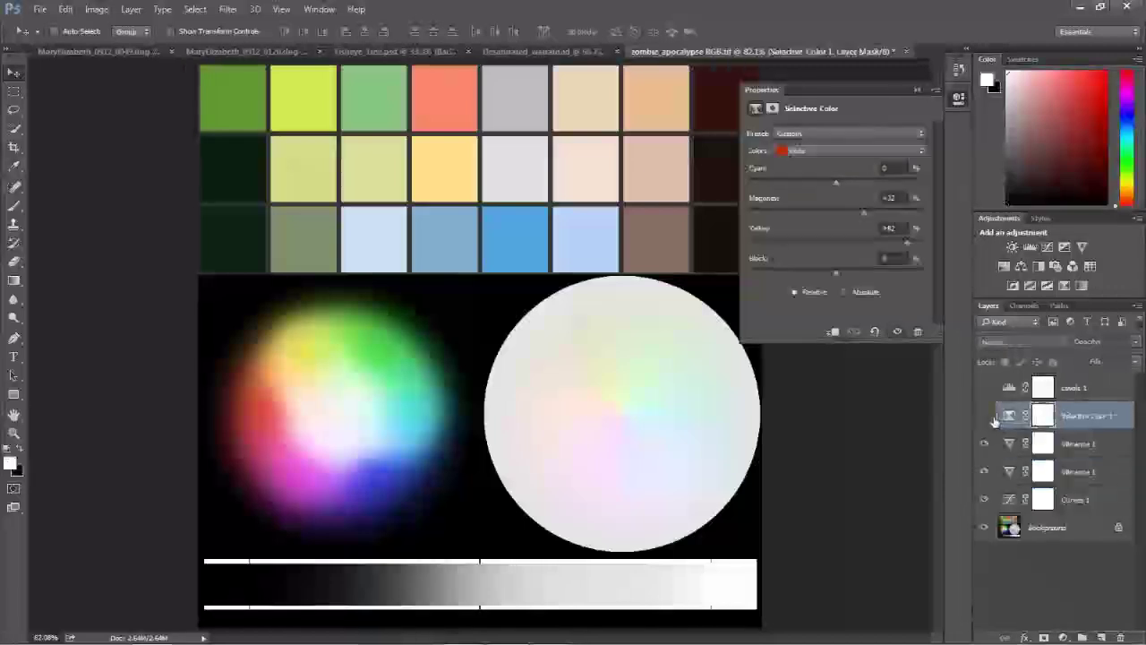
click(984, 416)
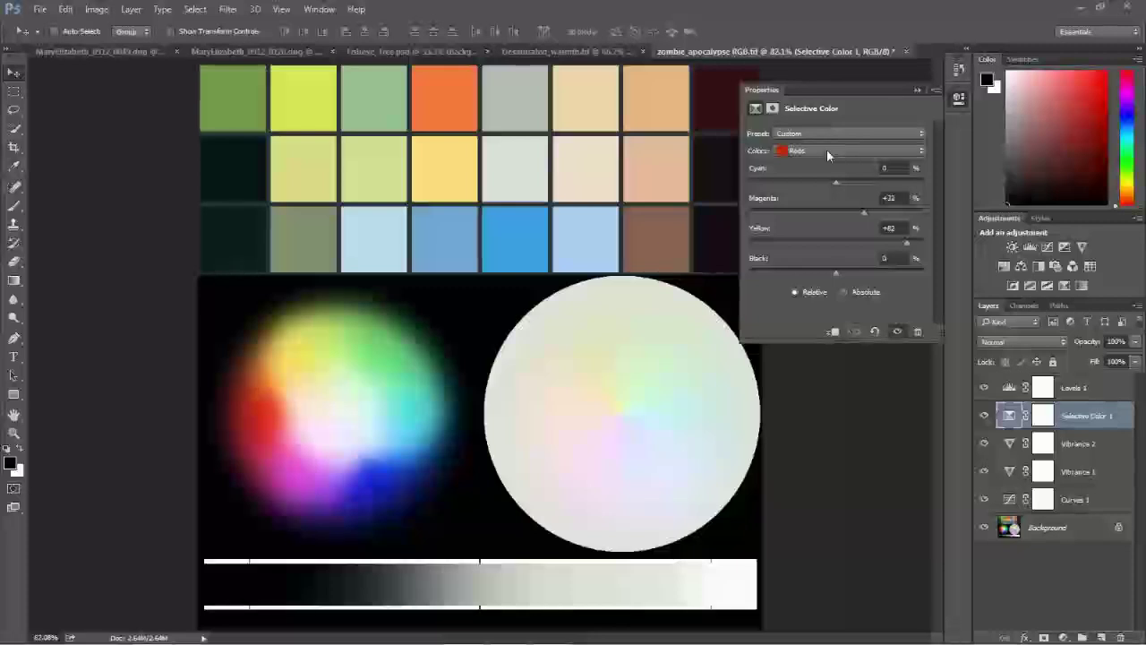
click(826, 149)
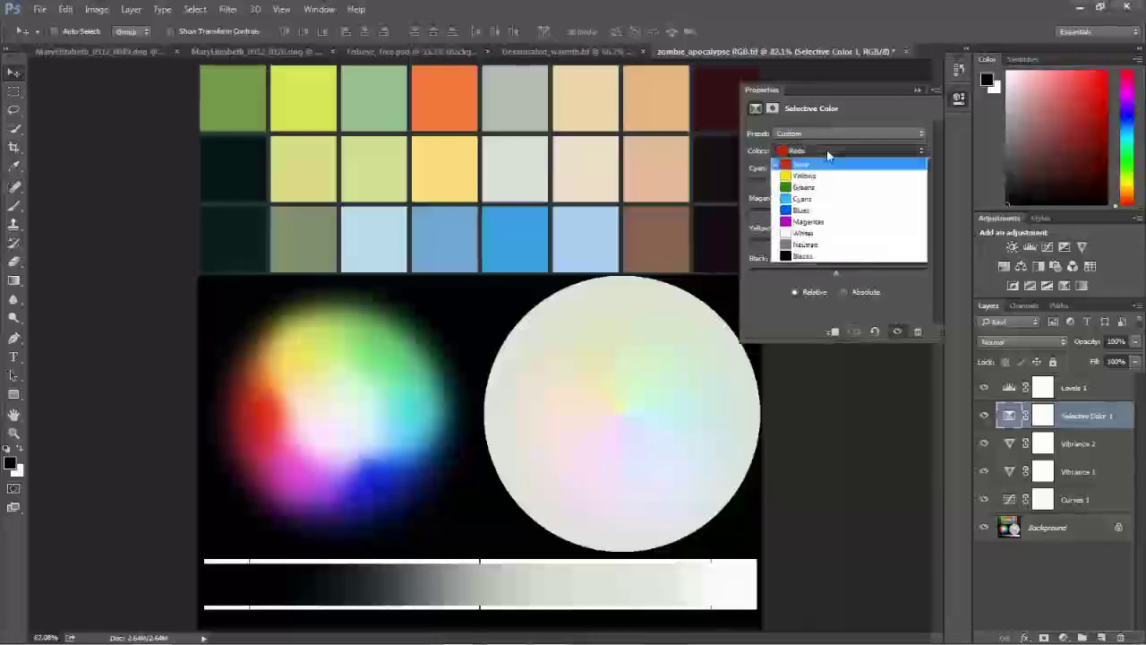
click(826, 148)
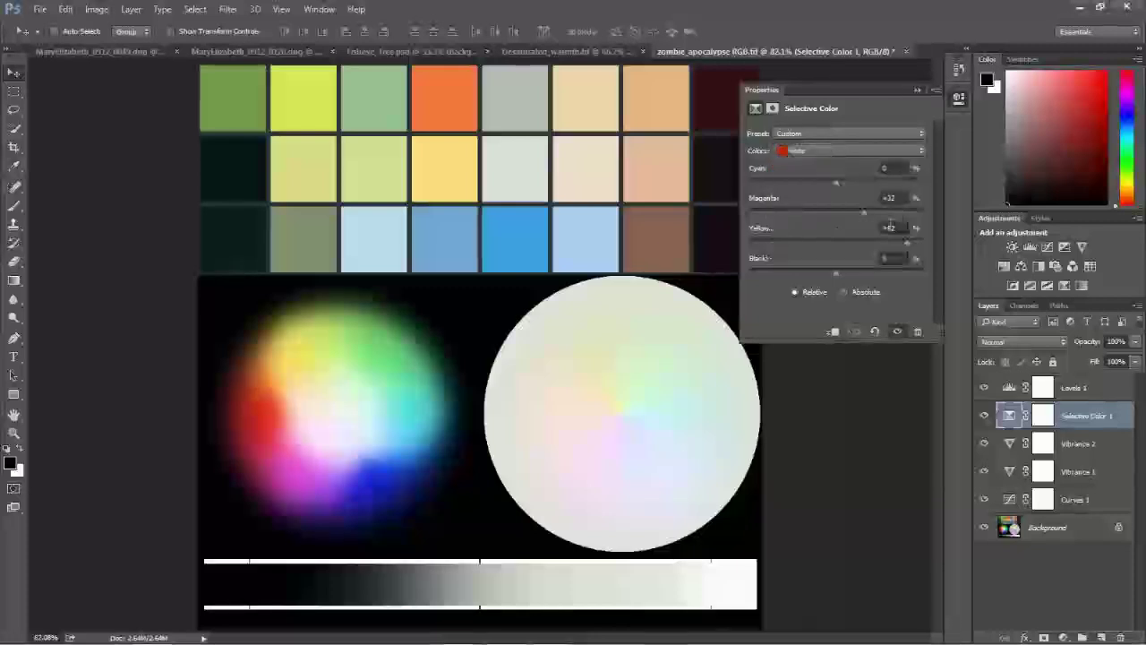
click(826, 150)
click(825, 166)
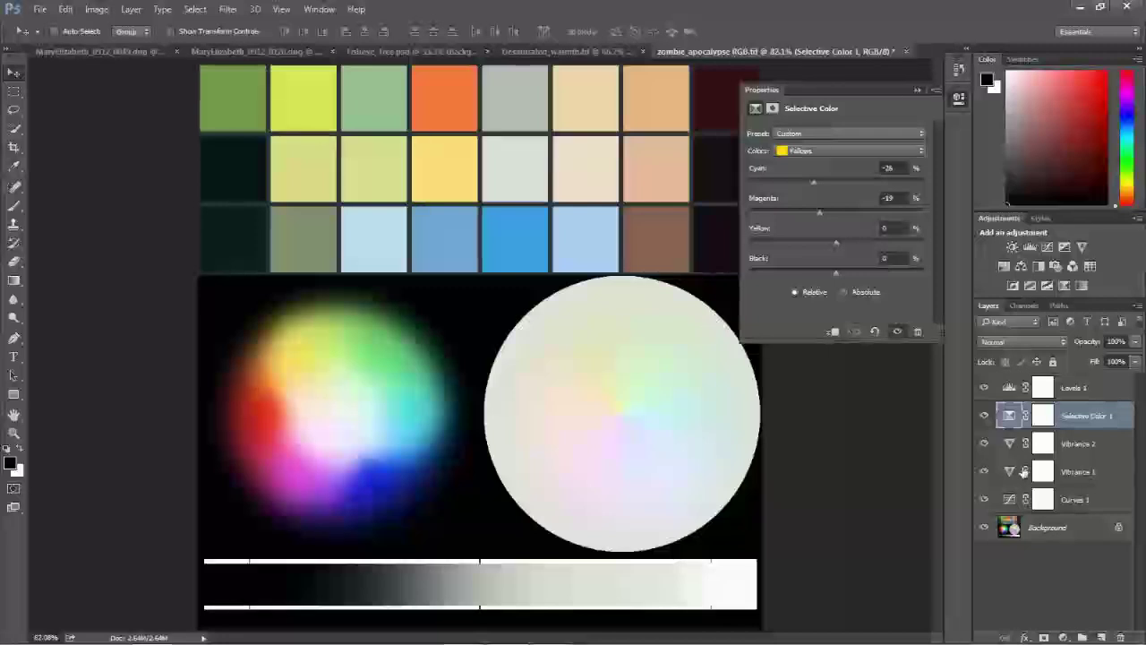
click(821, 152)
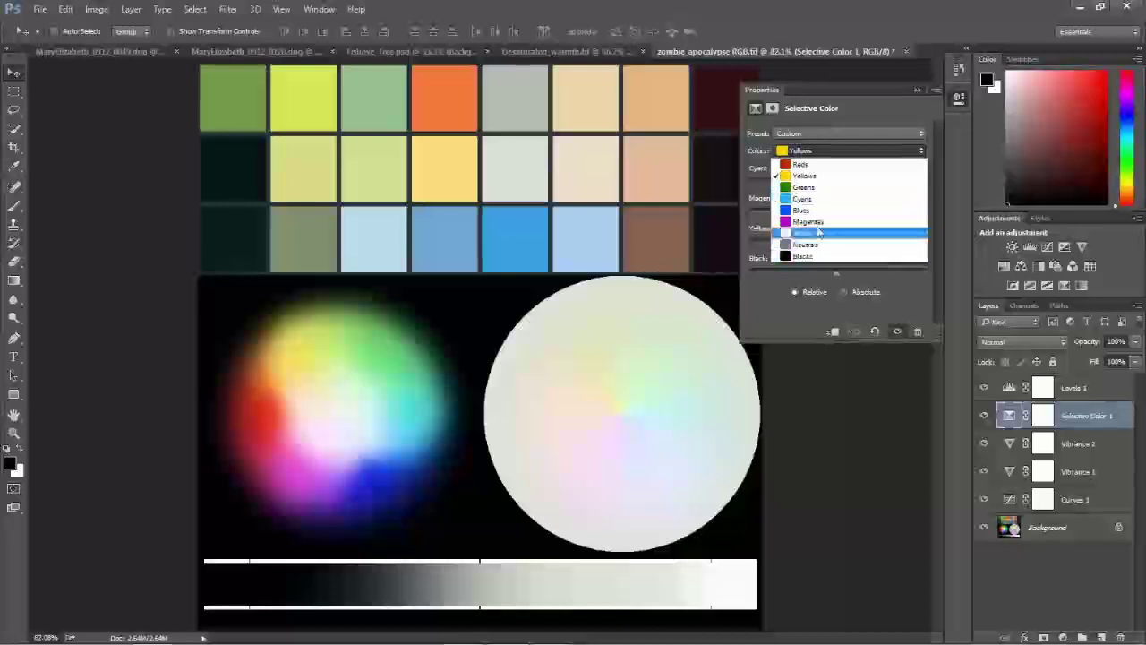
click(823, 159)
click(826, 154)
click(825, 162)
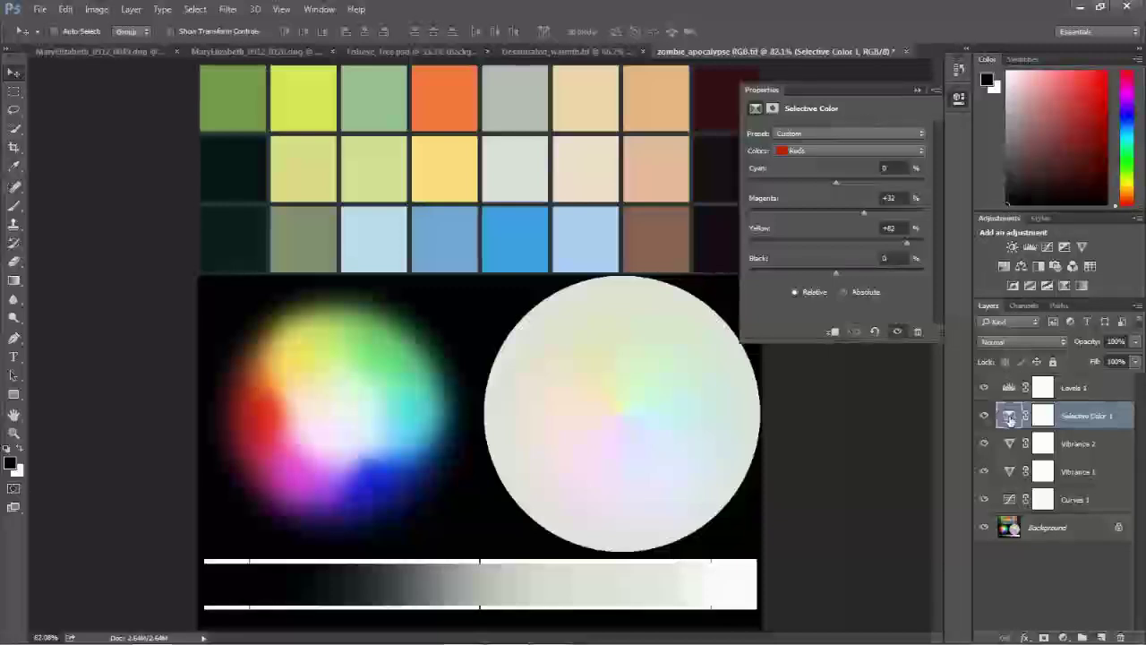
Step: Try Selective Color 1 at the bottom of the stack, return it just below Levels 1, and close its settings
drag(1009, 419, 1016, 515)
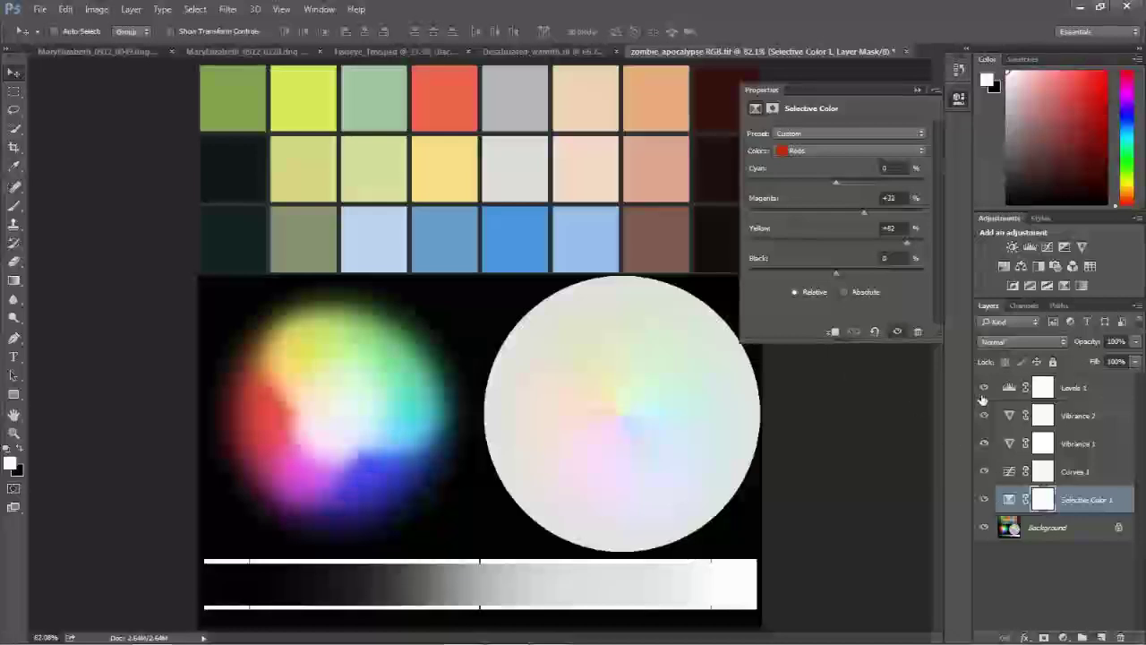
drag(983, 398, 983, 401)
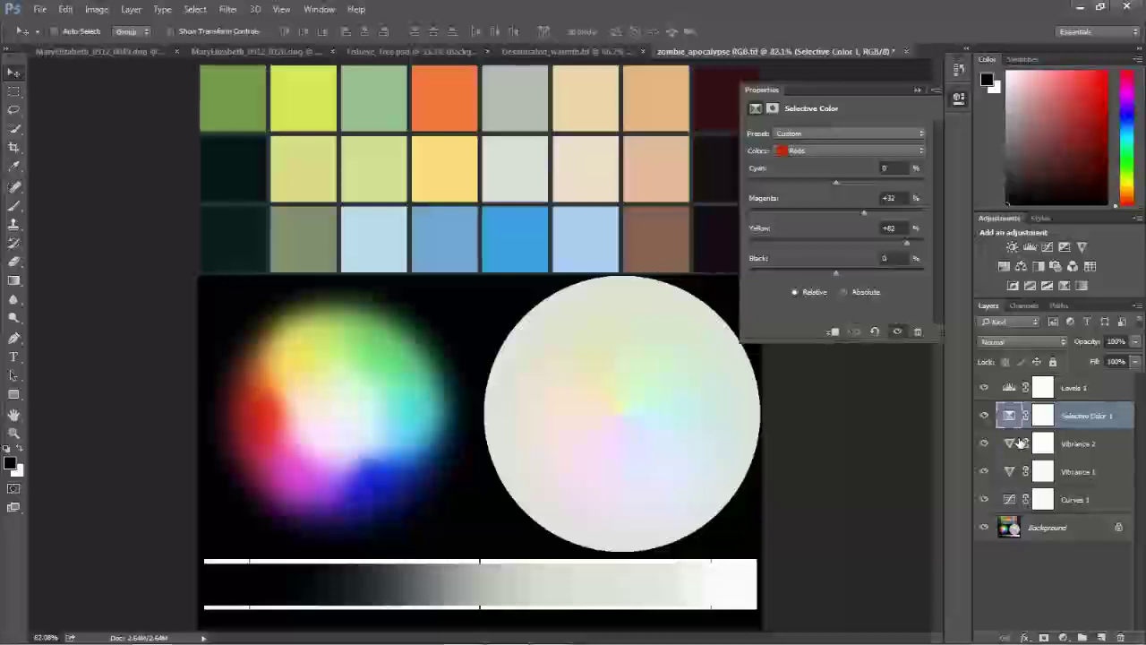
key(Escape)
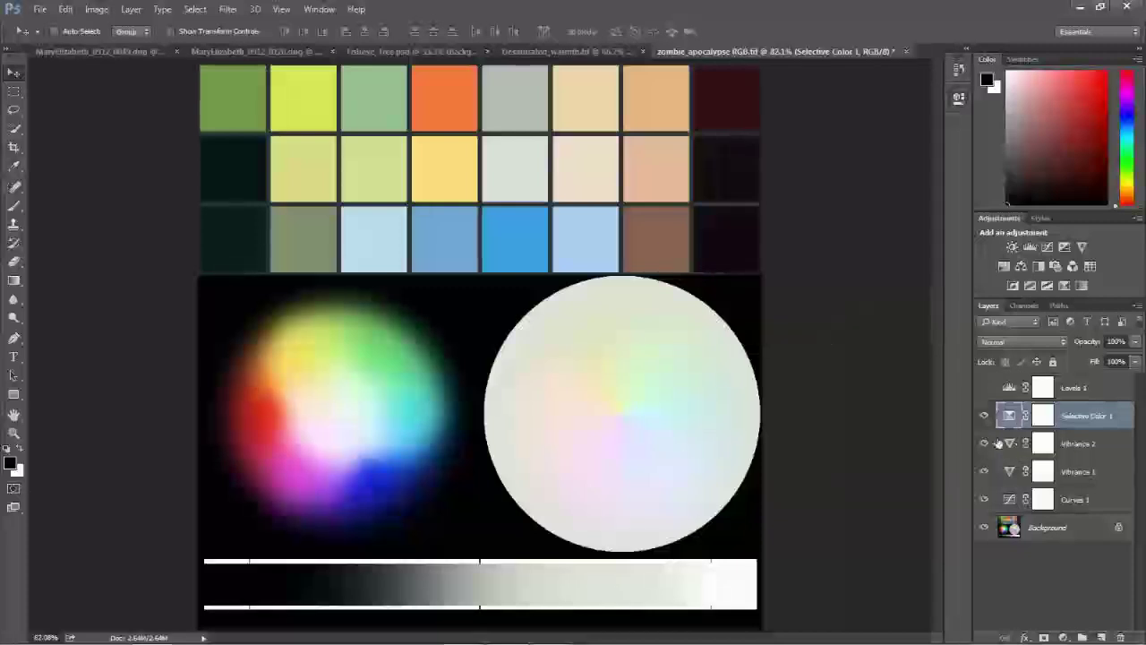
double_click(1008, 388)
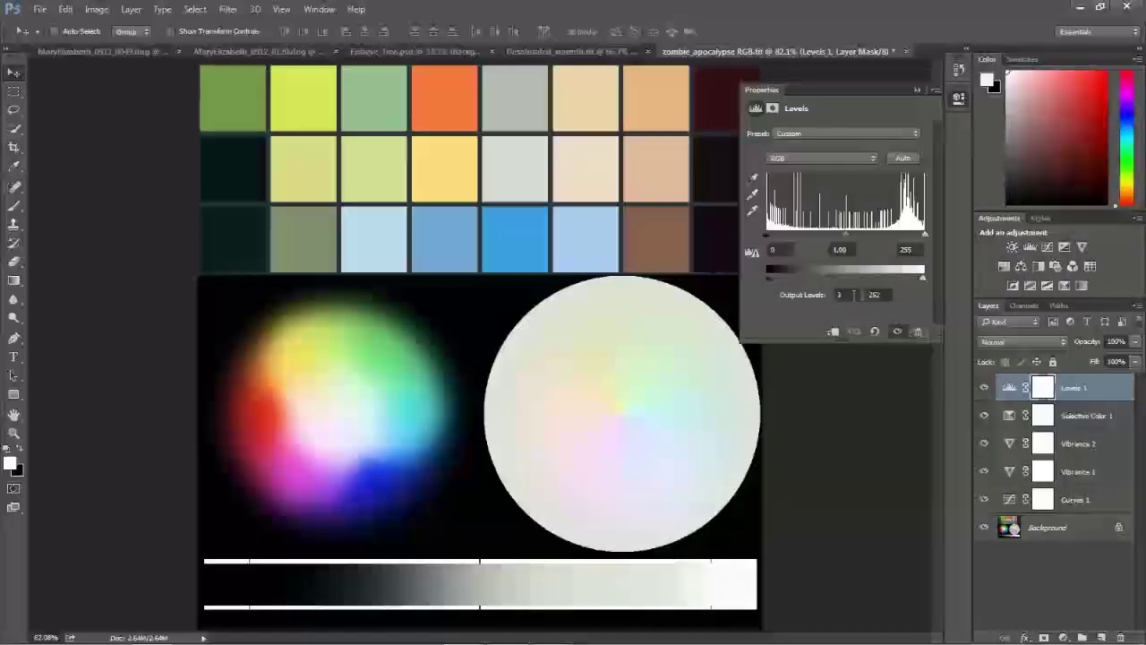
Step: Set the Levels 1 black output level to 3, keeping white at 252, and target the layer itself
click(854, 296)
text(3)
key(Tab)
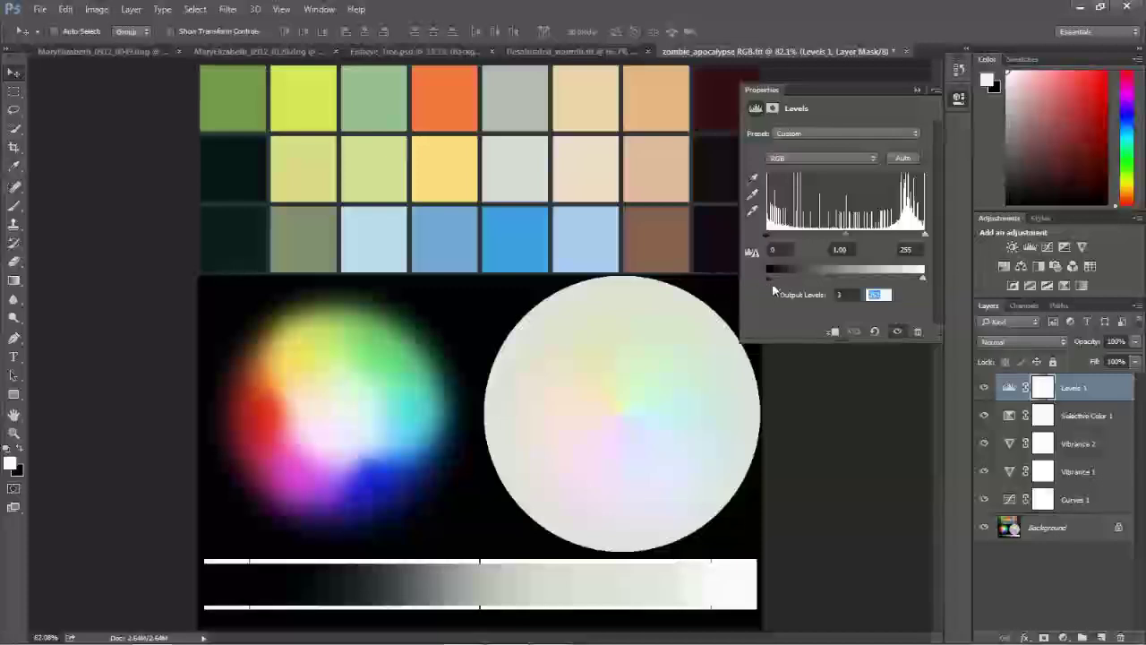
click(1012, 387)
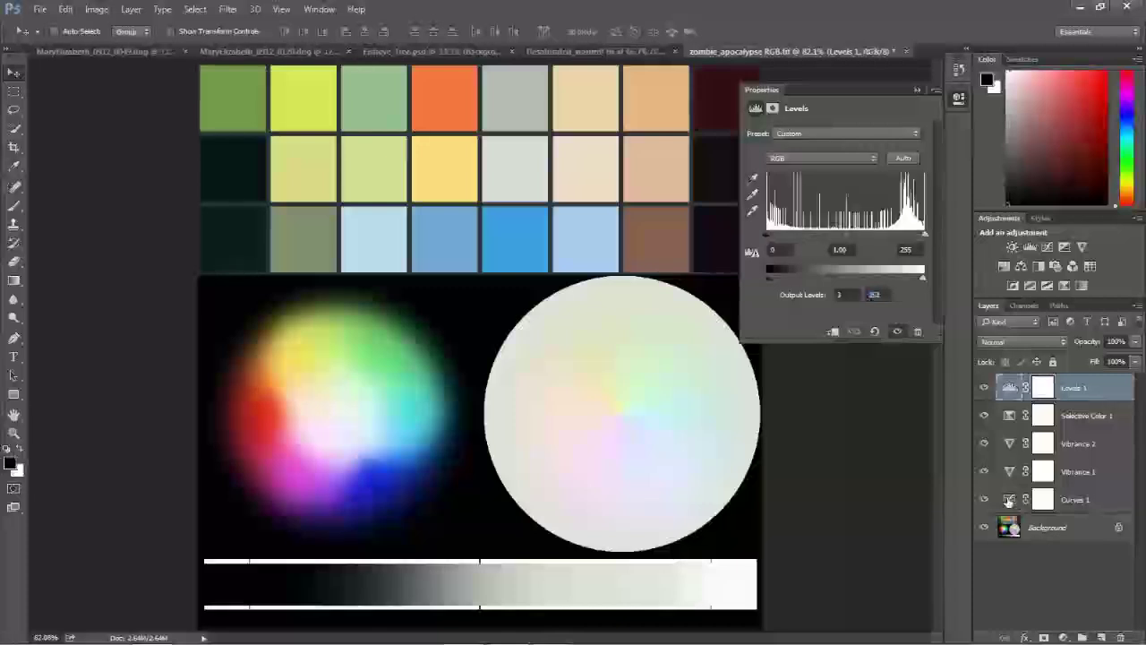
Step: Copy the five adjustment layers, Levels 1 through Curves 1, onto the couple photo, then check Fisheye_Tree.psd
shift+click(1008, 502)
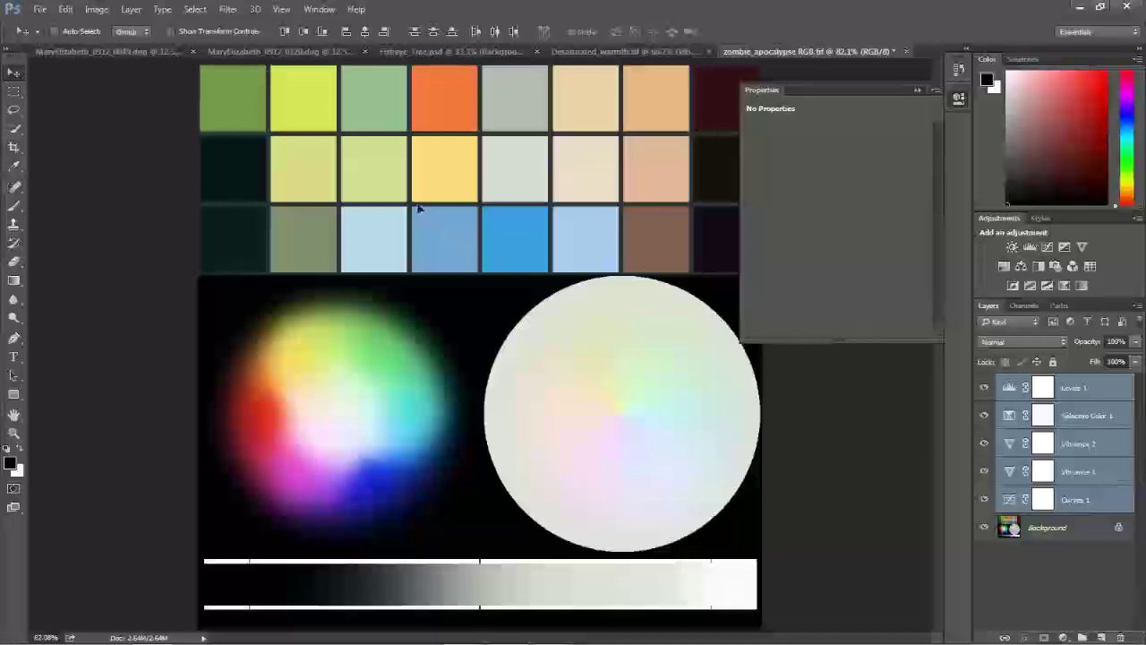
drag(430, 193, 453, 298)
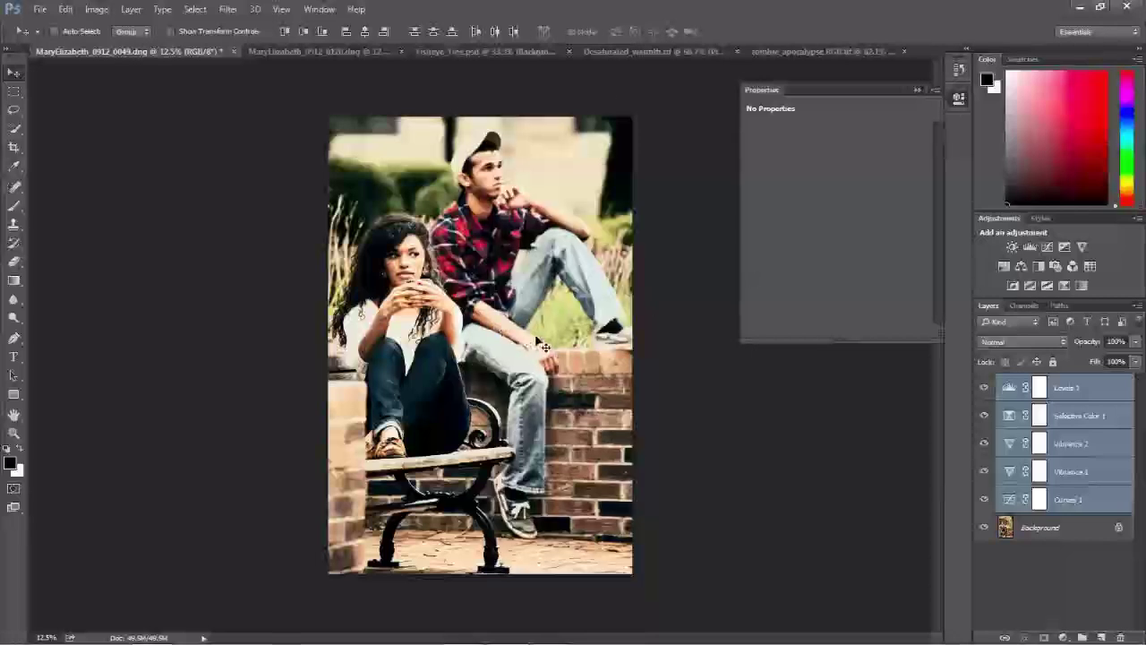
click(492, 52)
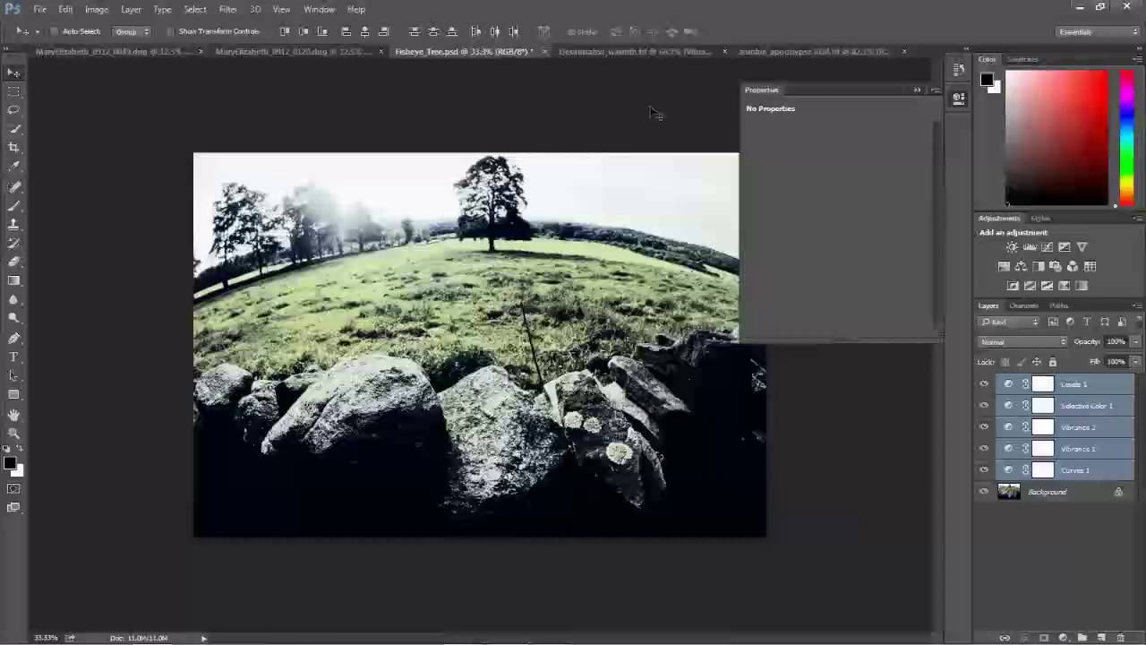
click(809, 52)
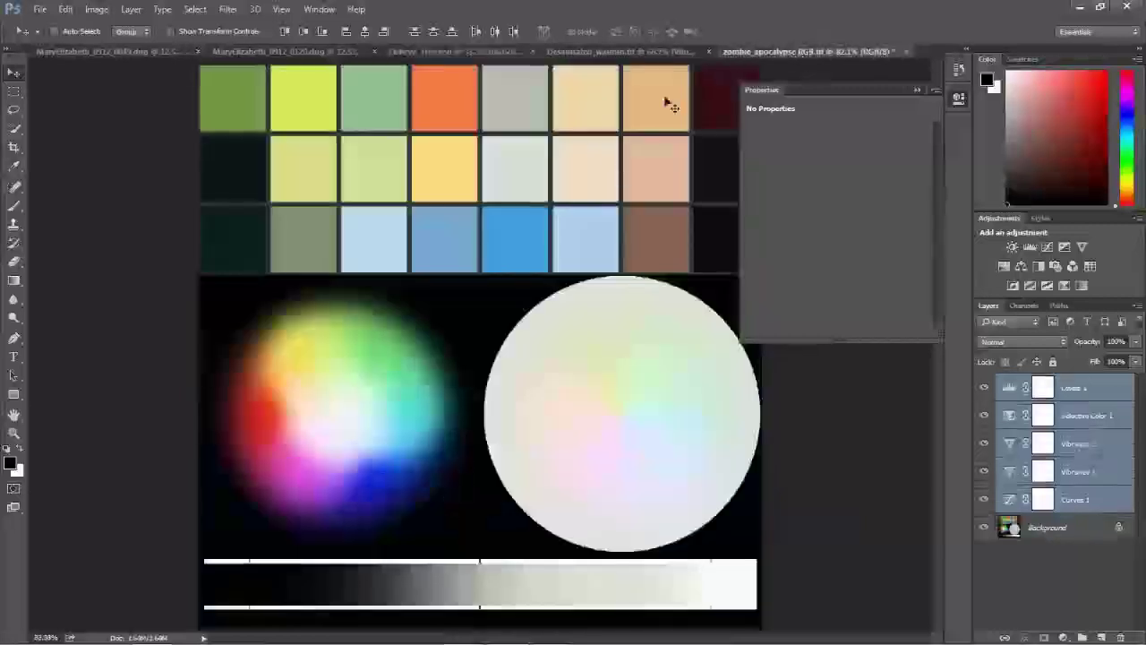
Step: Export the chart's Color Lookup Tables with only CUBE checked at 32 grid points, unchecking 3DL, CSP and ICC Profile
click(916, 88)
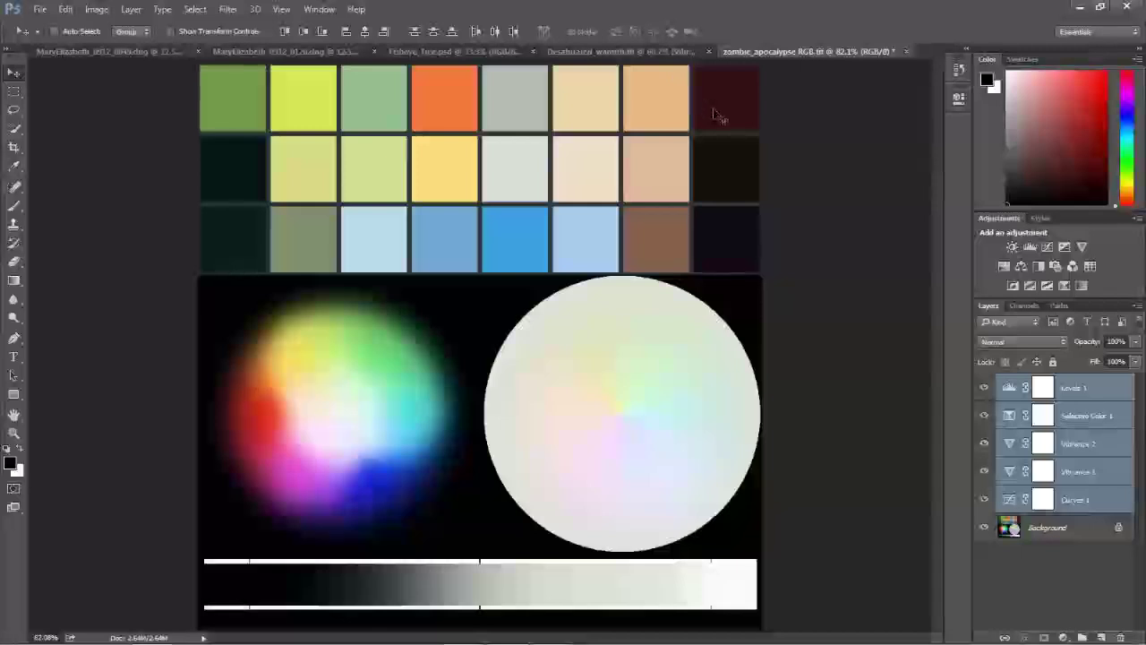
click(39, 9)
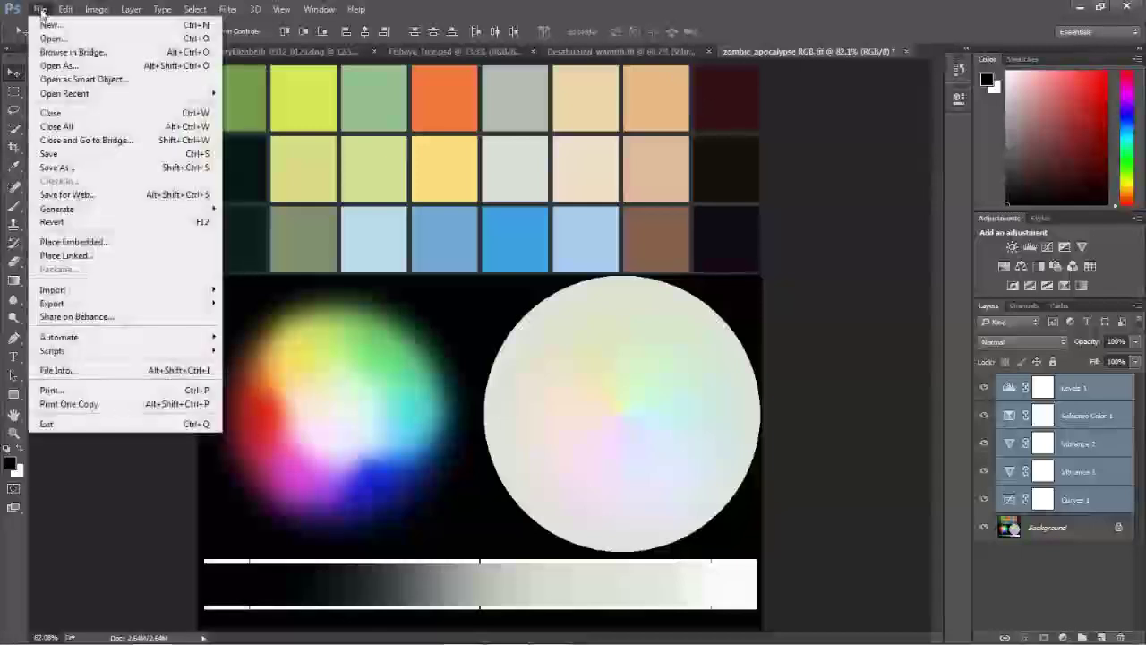
mouse_move(85, 304)
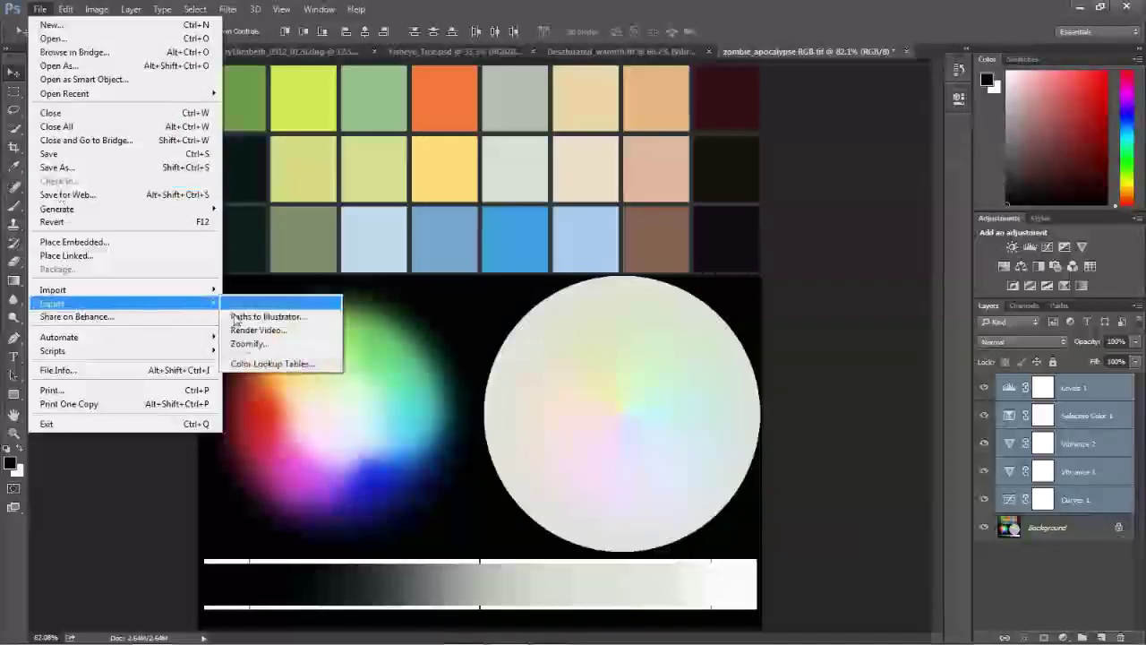
click(273, 364)
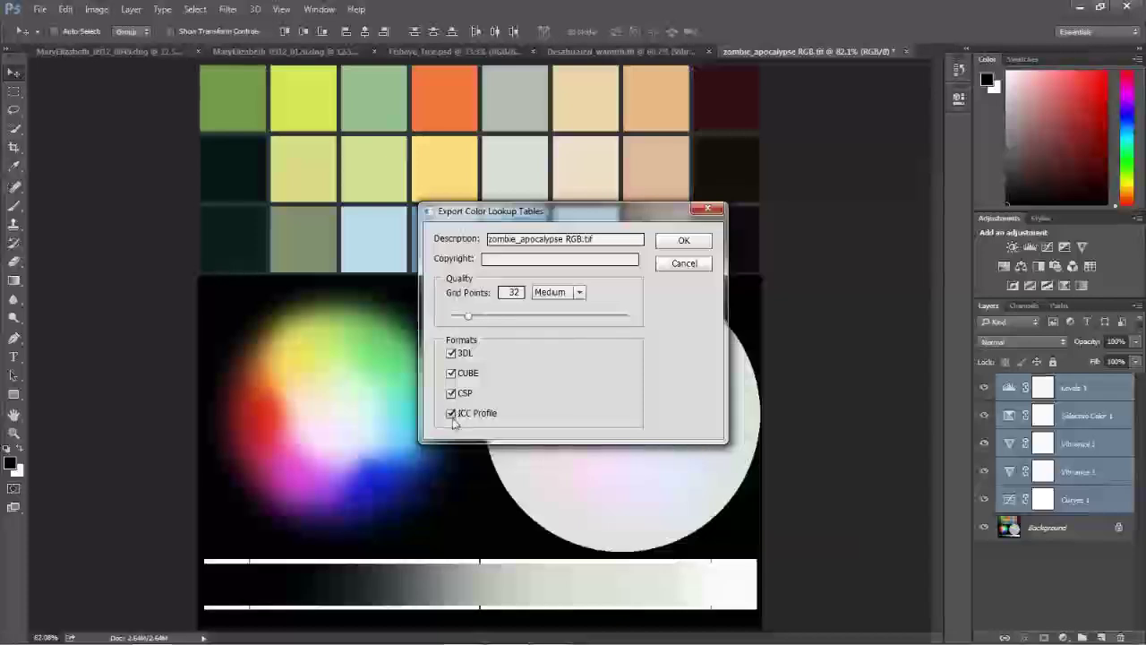
click(454, 355)
click(451, 394)
click(451, 412)
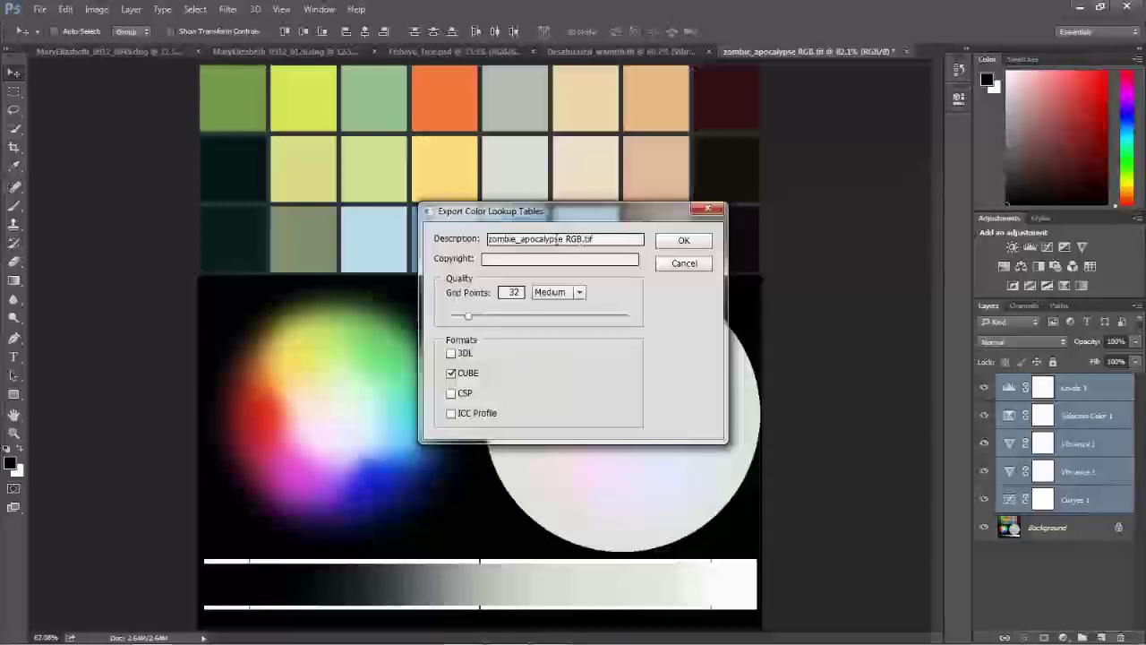
click(683, 240)
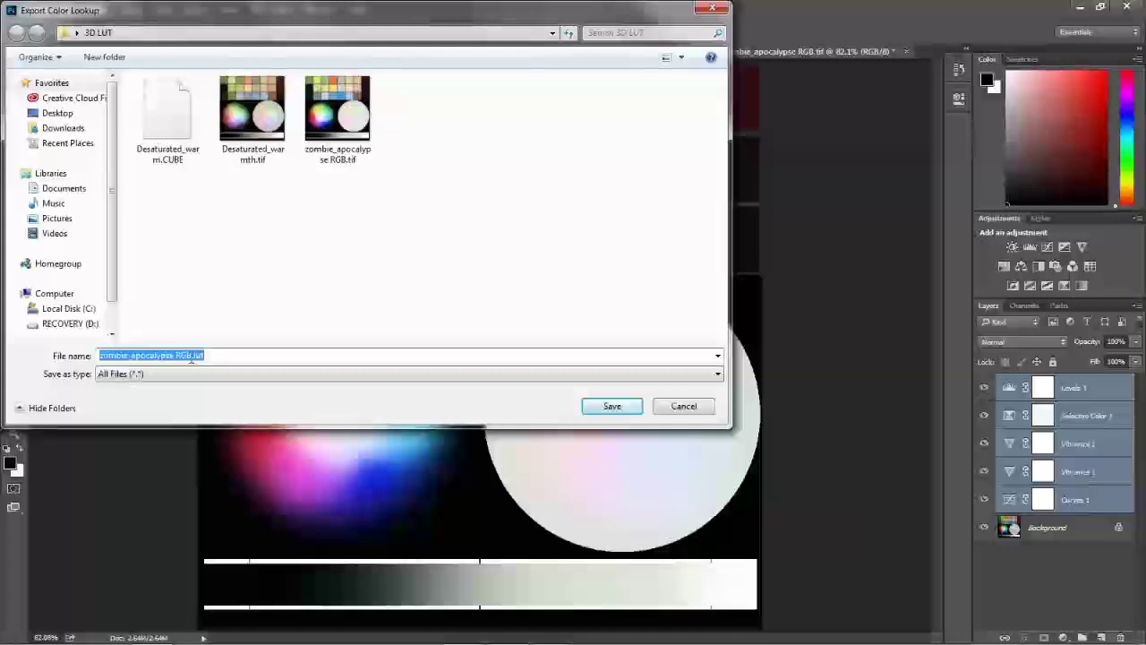
Step: Save the lookup table as zombie_apocalypse by removing ' RGB' from the suggested file name
click(191, 359)
key(BackSpace)
key(BackSpace)
key(BackSpace)
key(BackSpace)
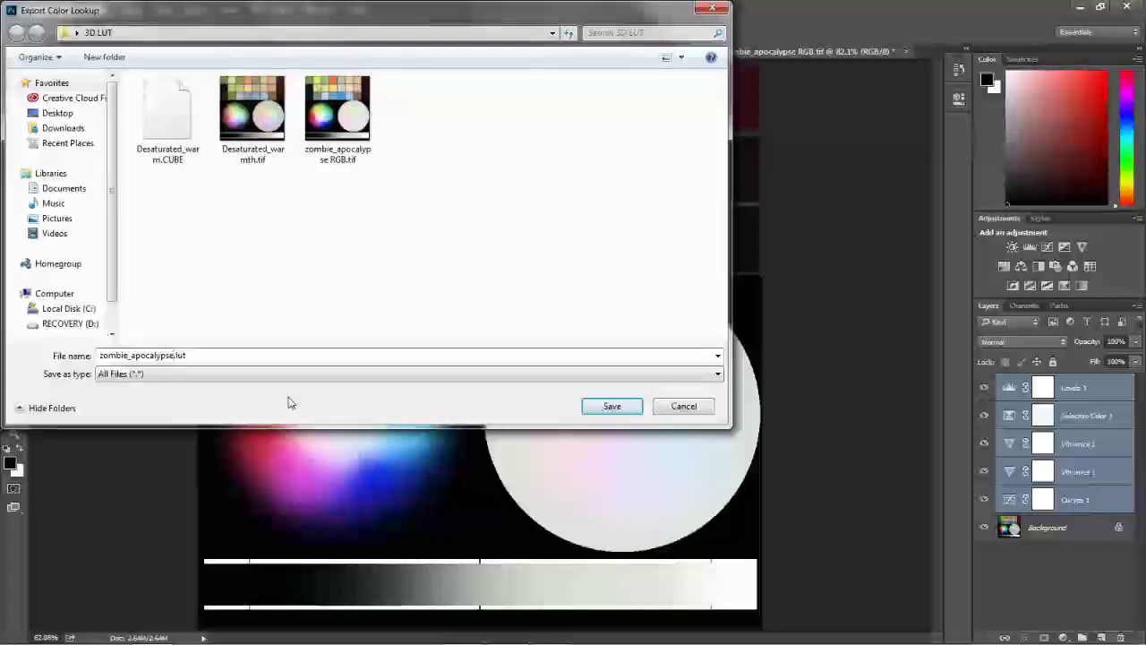
click(613, 407)
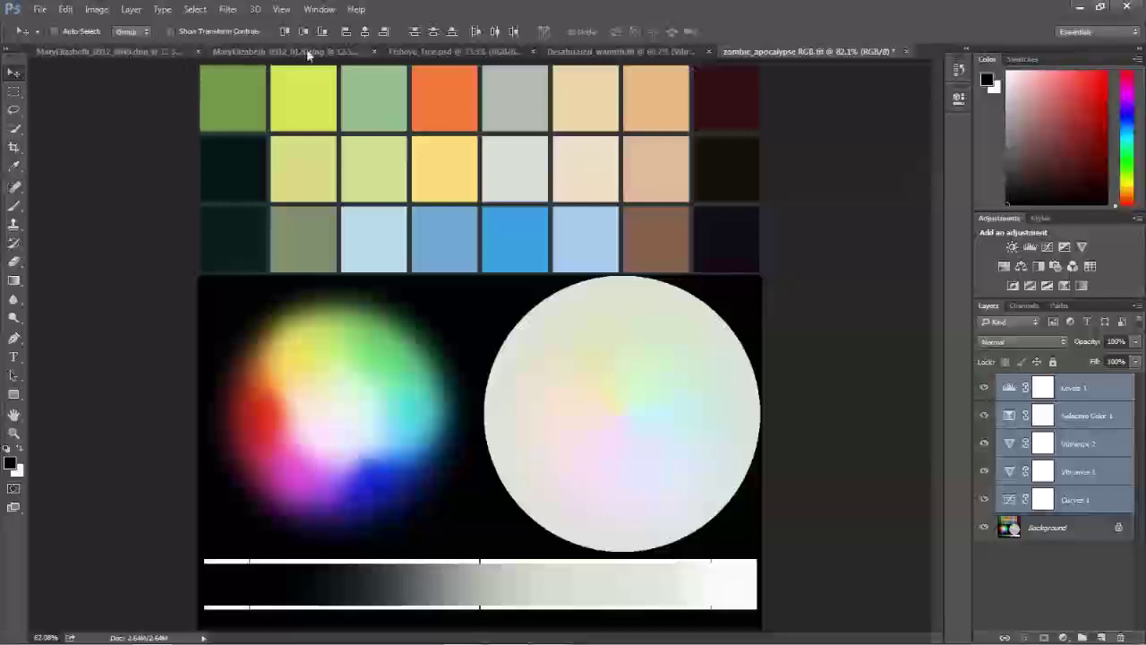
click(269, 56)
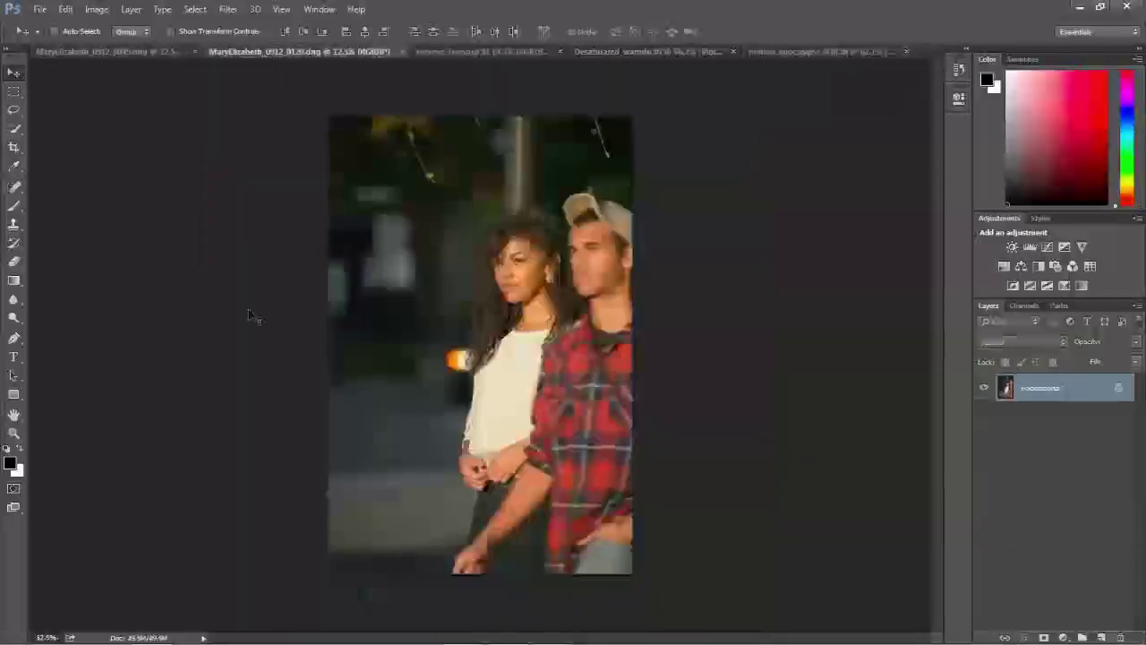
Step: Add a Color Lookup layer to the couple photo that loads zombie_apocalypse.CUBE
click(1090, 267)
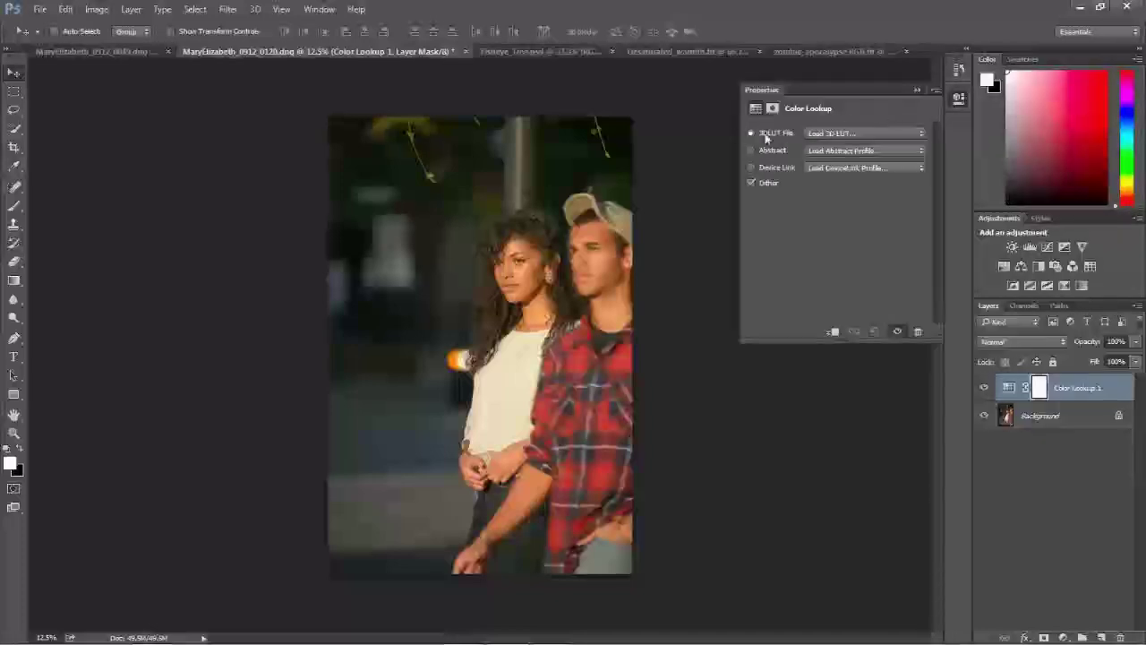
click(823, 134)
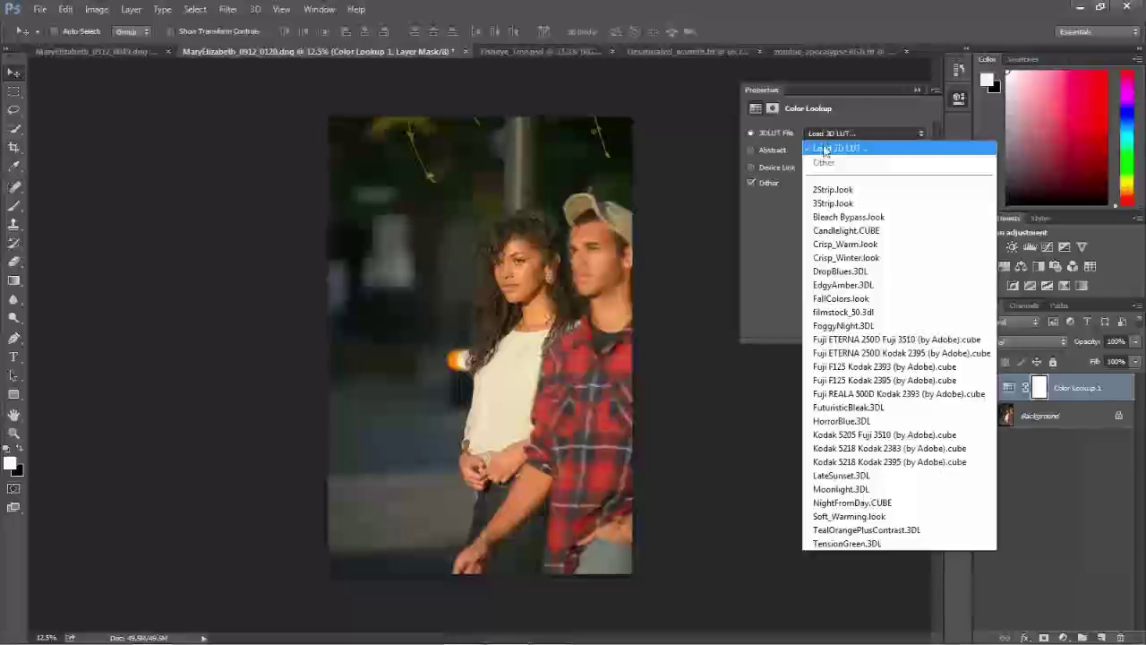
click(846, 148)
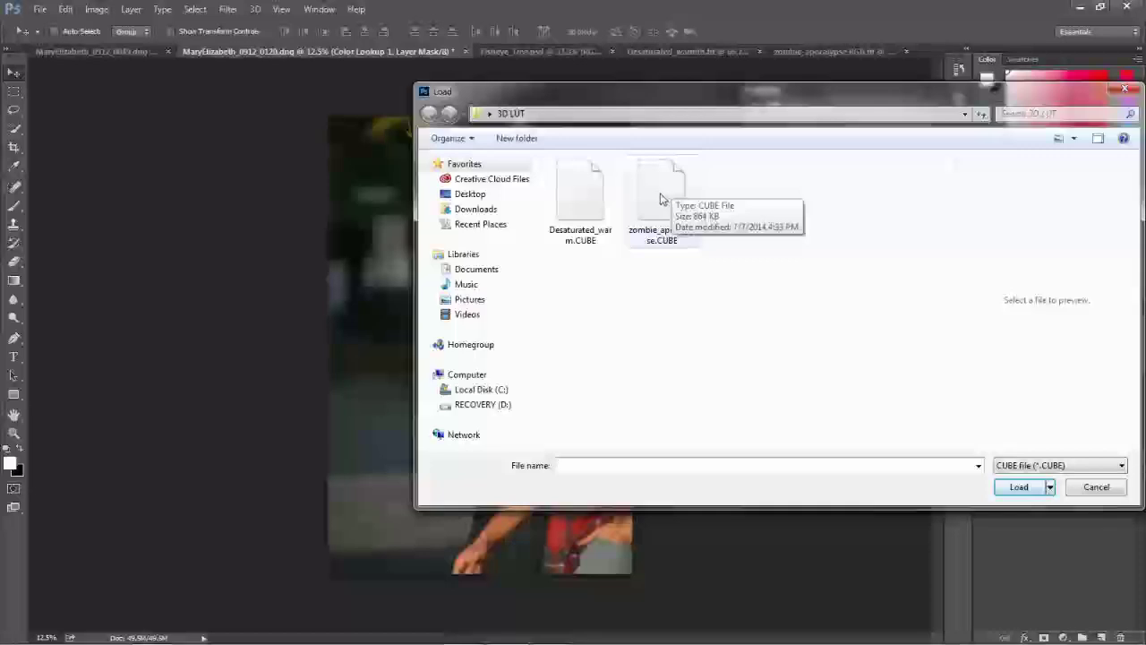
double_click(659, 197)
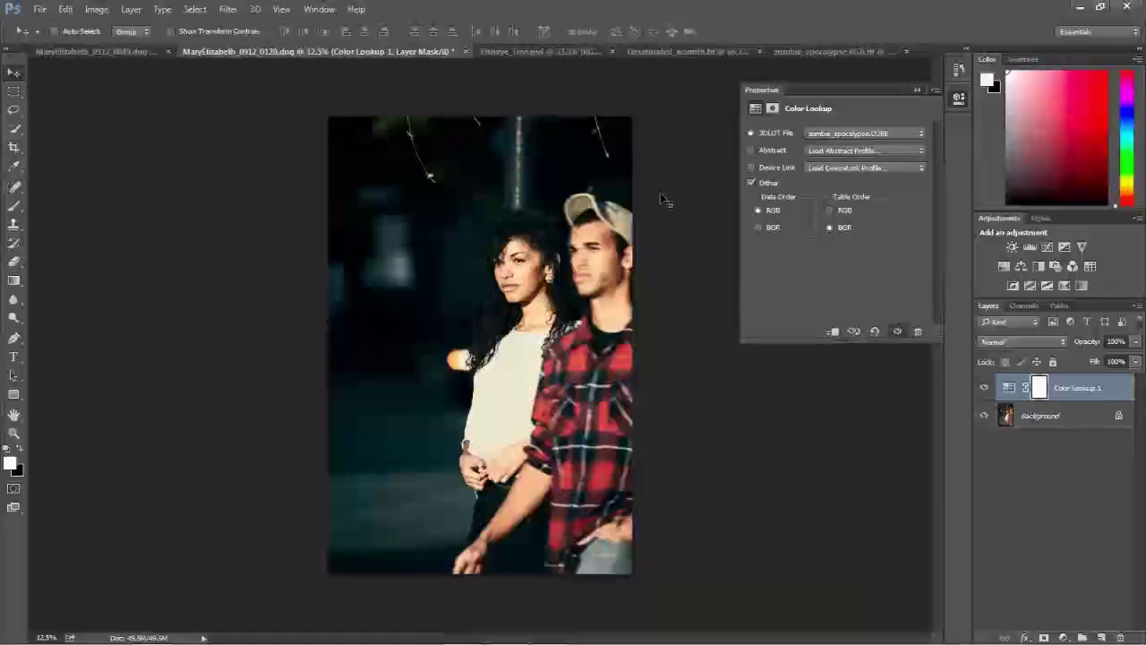
click(109, 52)
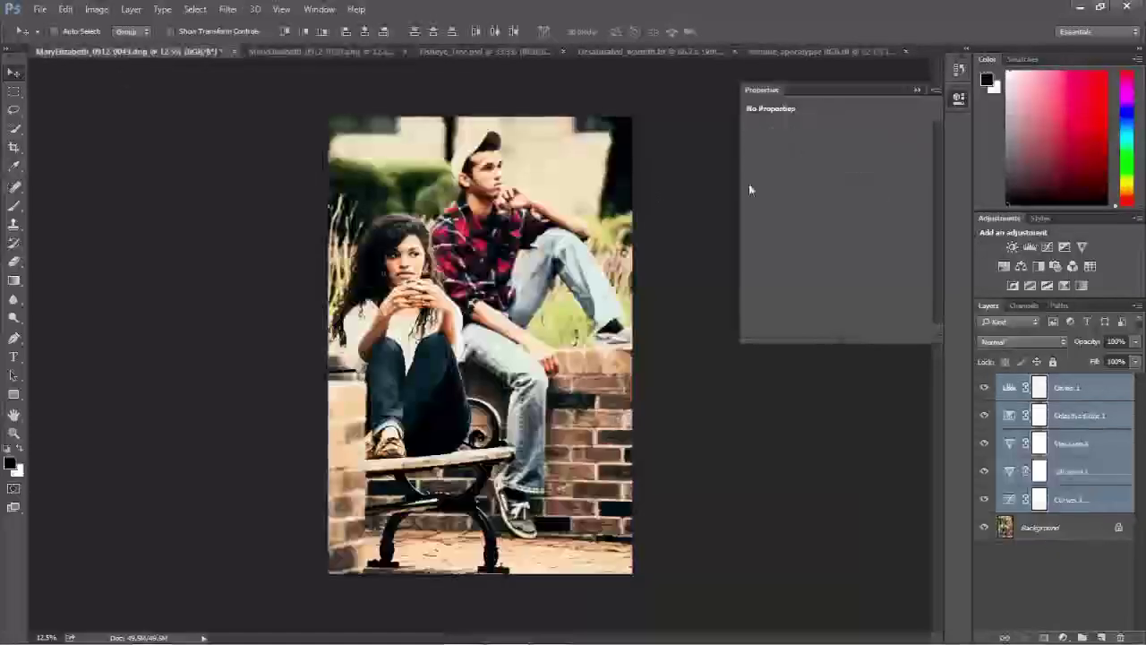
Step: Revert the bench photo to its original snapshot and add a zombie_apocalypse.CUBE Color Lookup layer
click(958, 70)
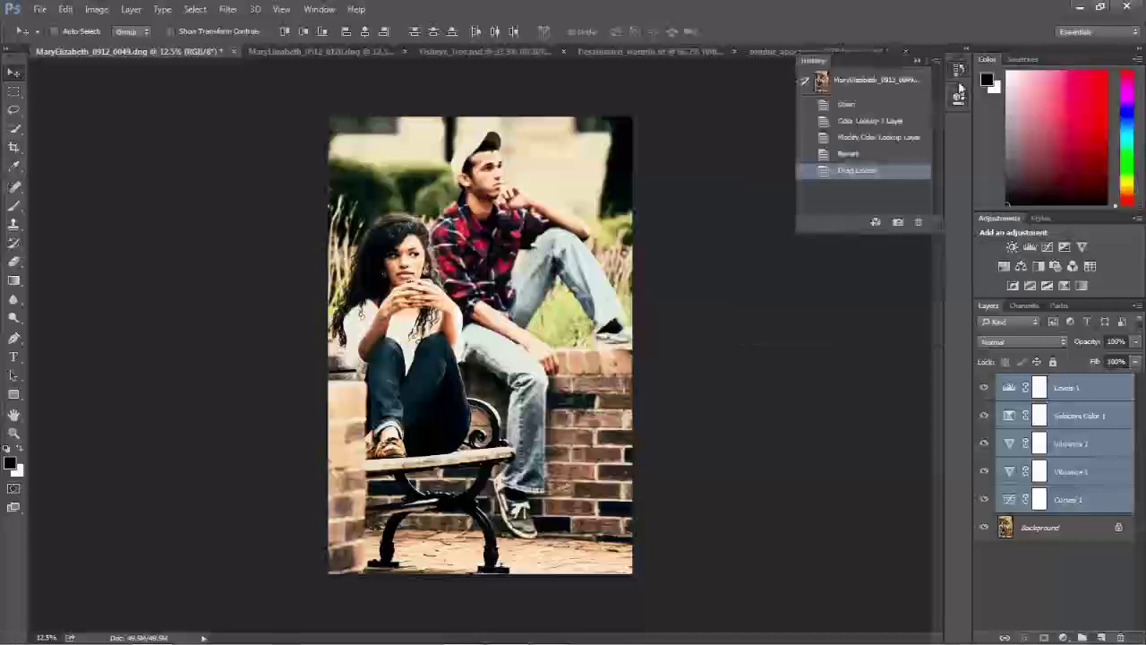
click(865, 81)
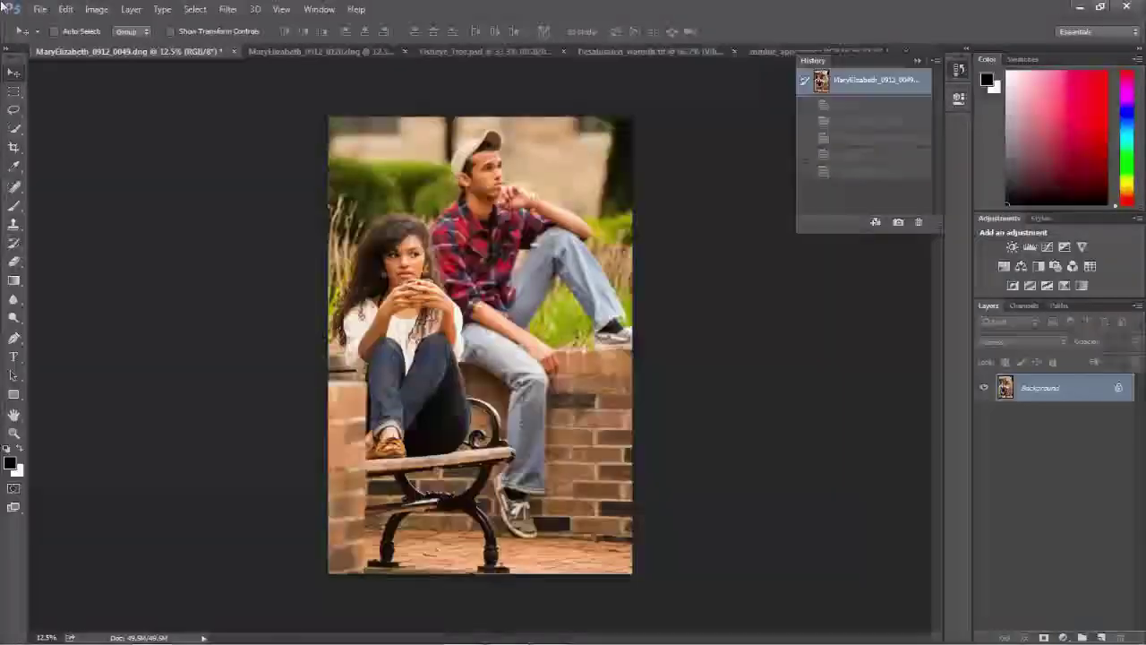
click(1089, 266)
click(867, 132)
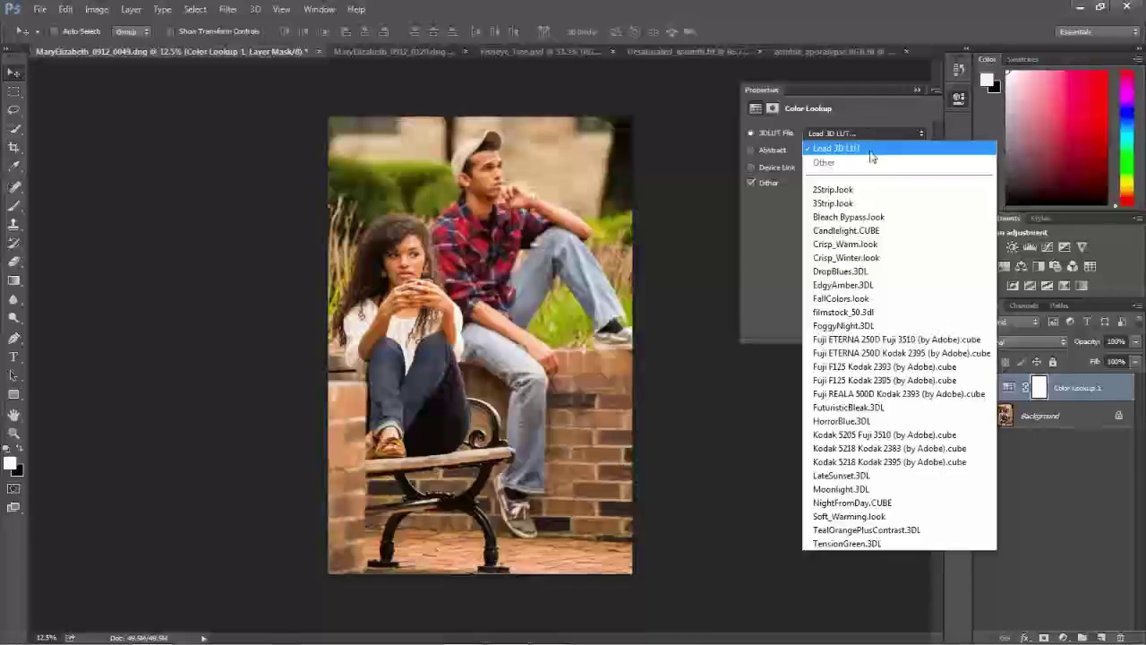
click(868, 147)
double_click(673, 197)
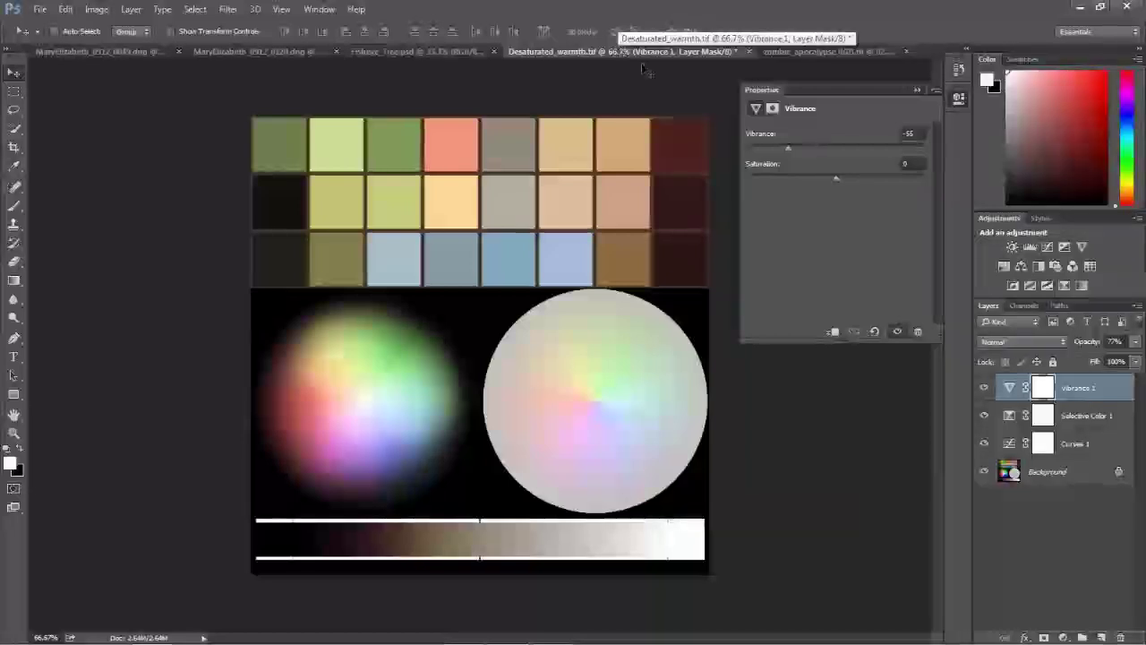
Step: Review the Curves 1, Selective Color 1 and Vibrance 1 adjustment layers, then bring up the File menu
click(1012, 448)
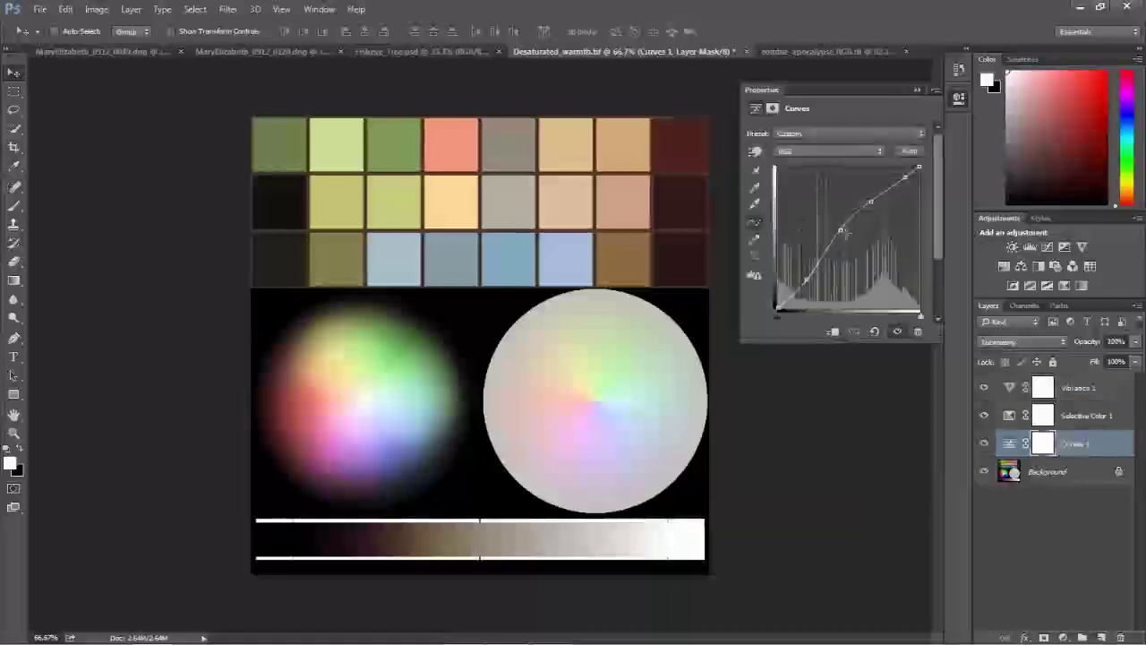
click(1008, 415)
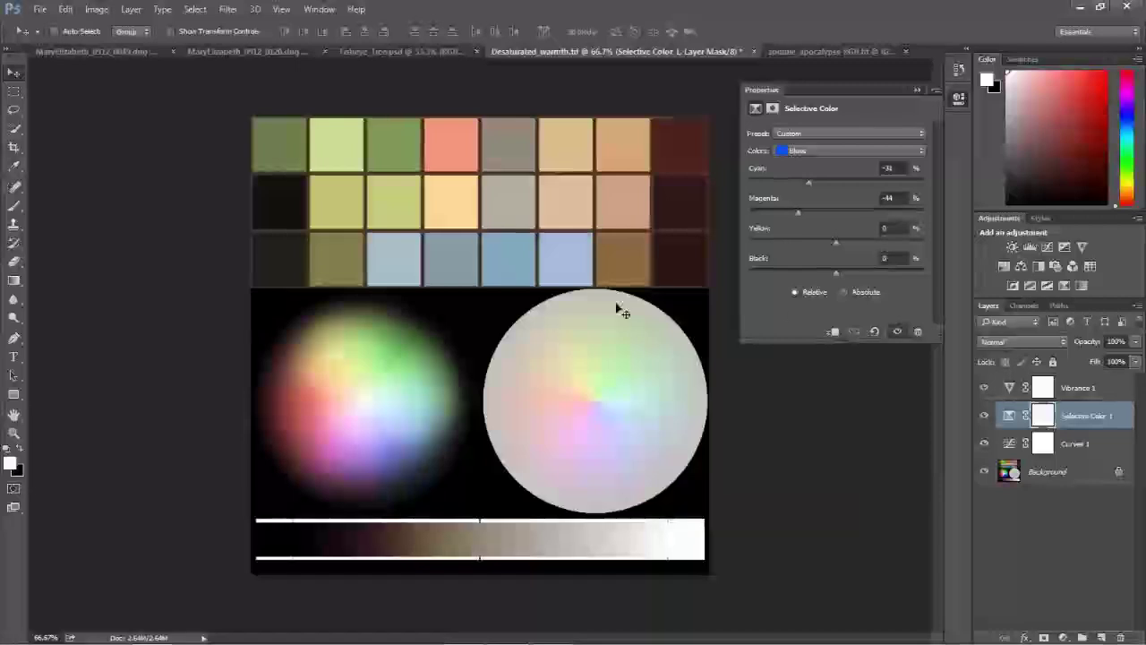
click(1009, 387)
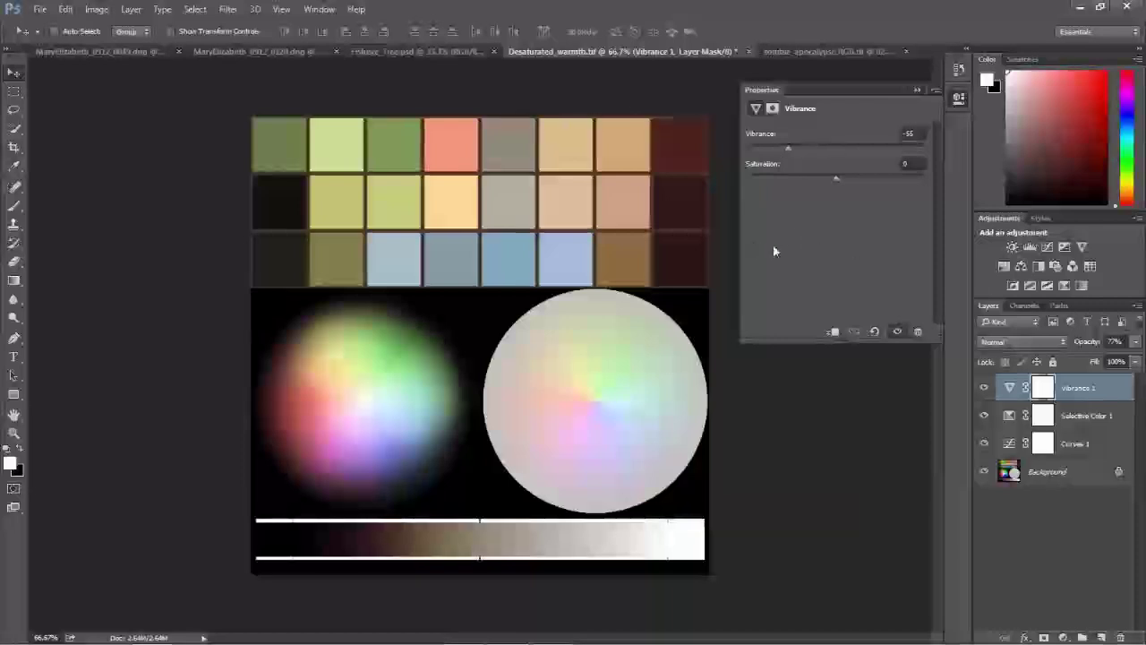
click(40, 9)
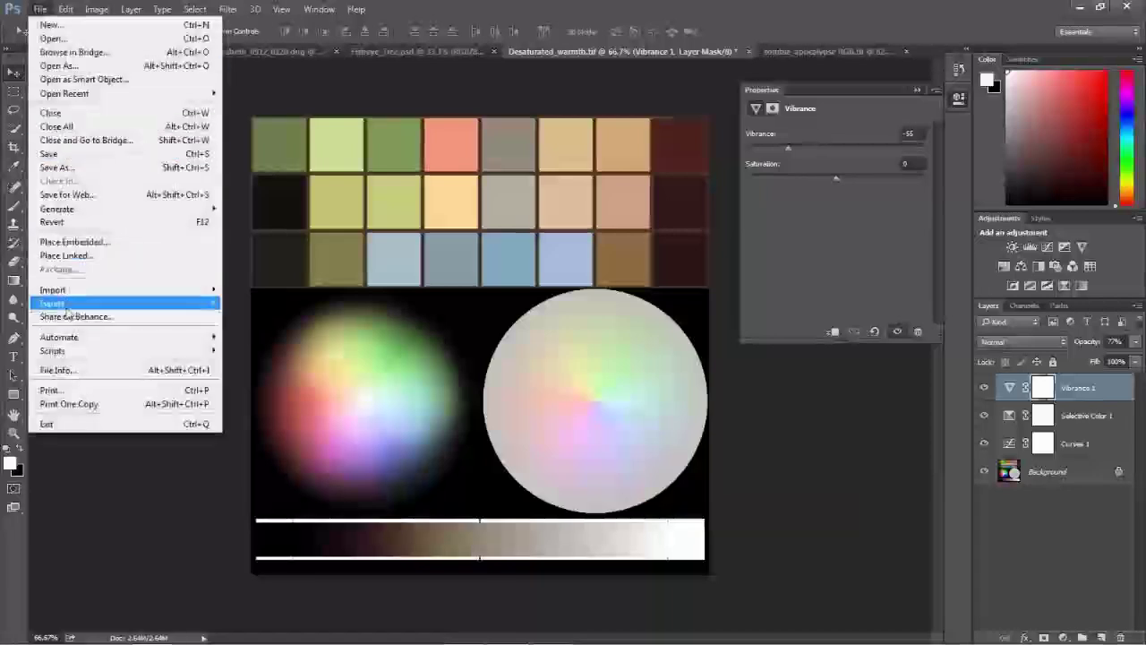
Step: Revert the bench photo to its original snapshot in History
mouse_move(68, 308)
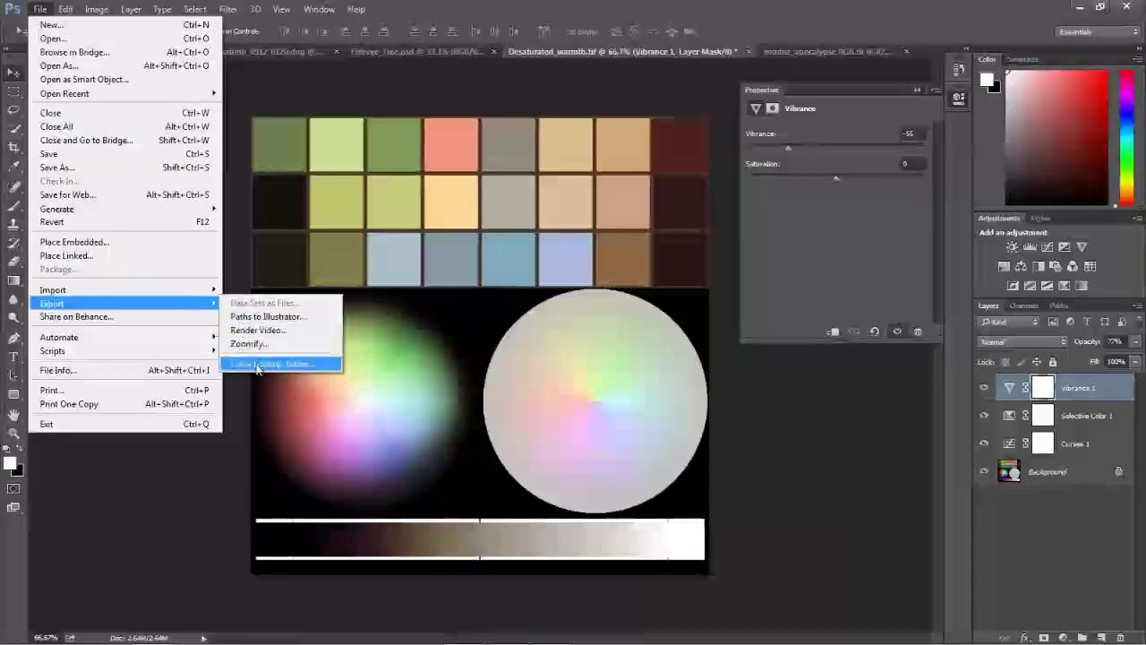
click(412, 54)
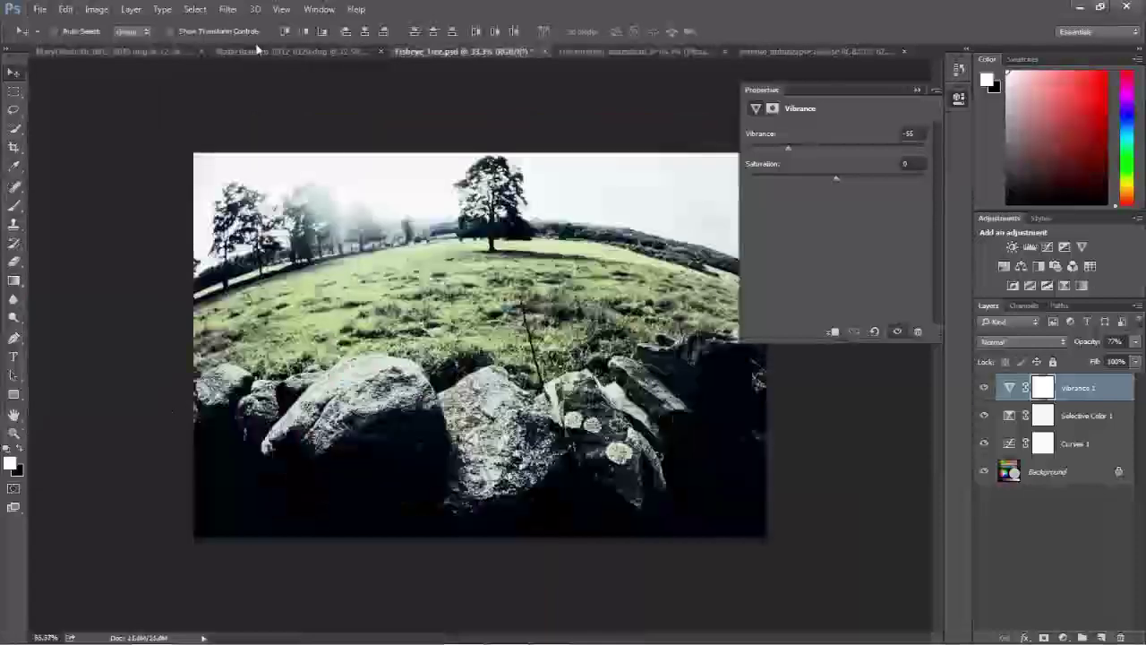
click(257, 54)
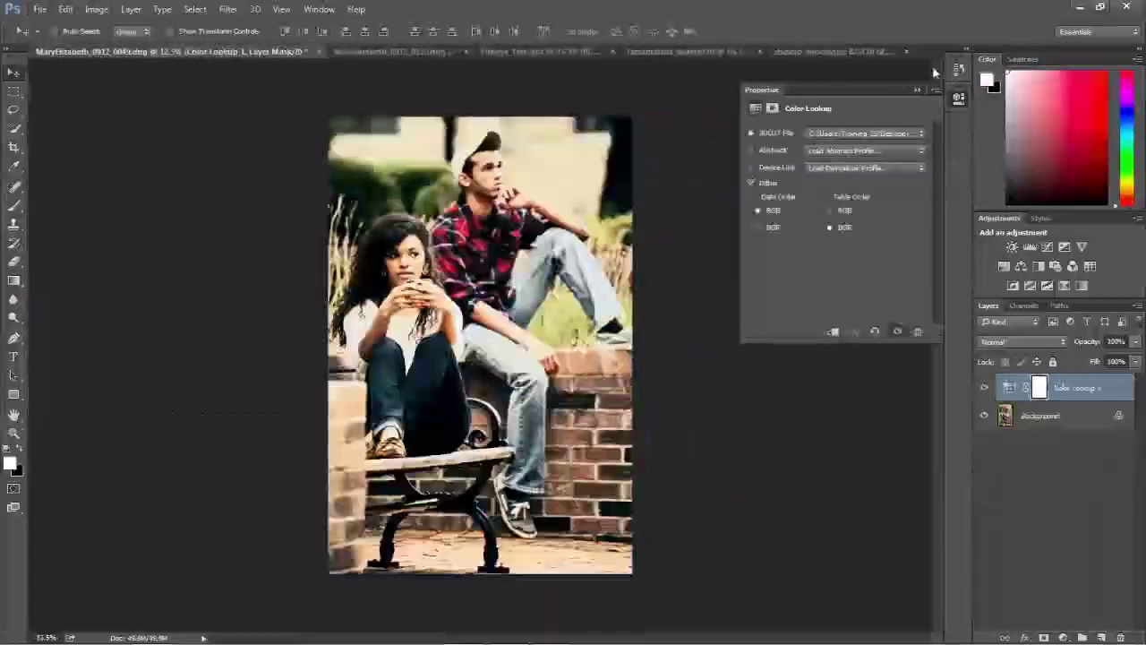
click(959, 70)
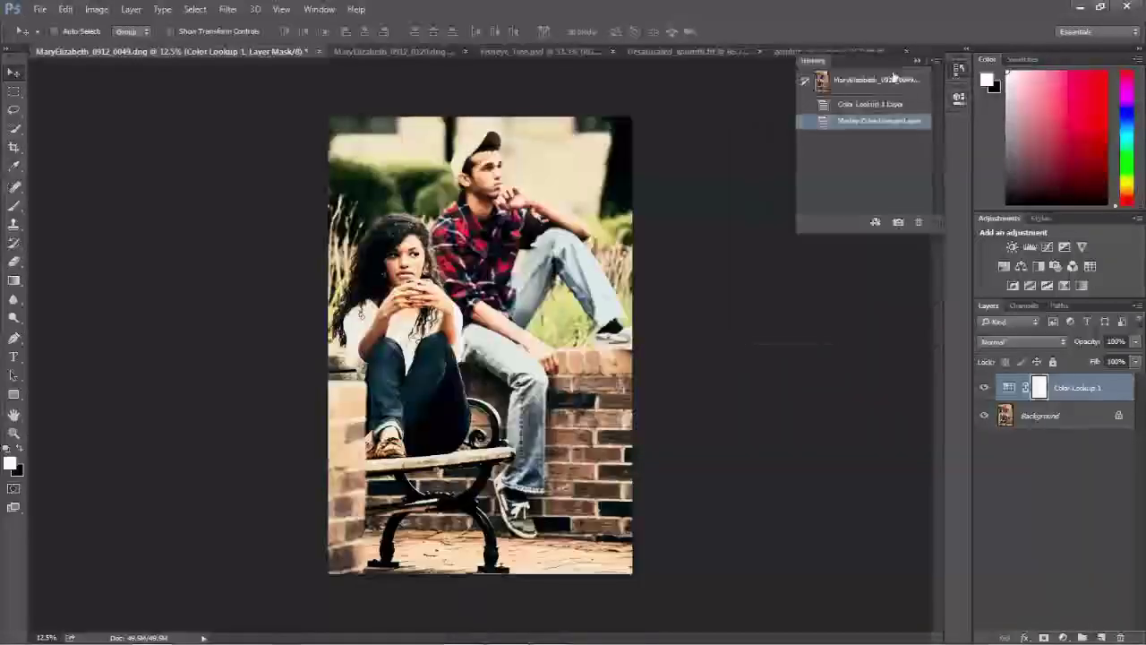
click(897, 81)
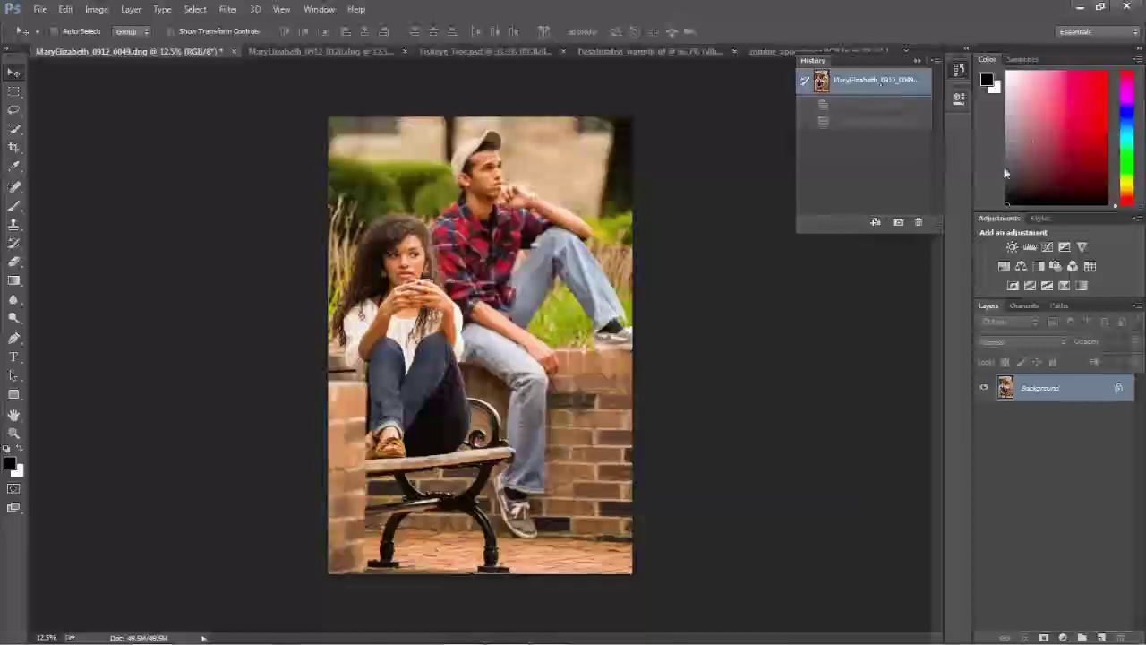
Step: Add a Color Lookup adjustment layer loading the Desaturated_warm.CUBE 3D LUT
click(1090, 285)
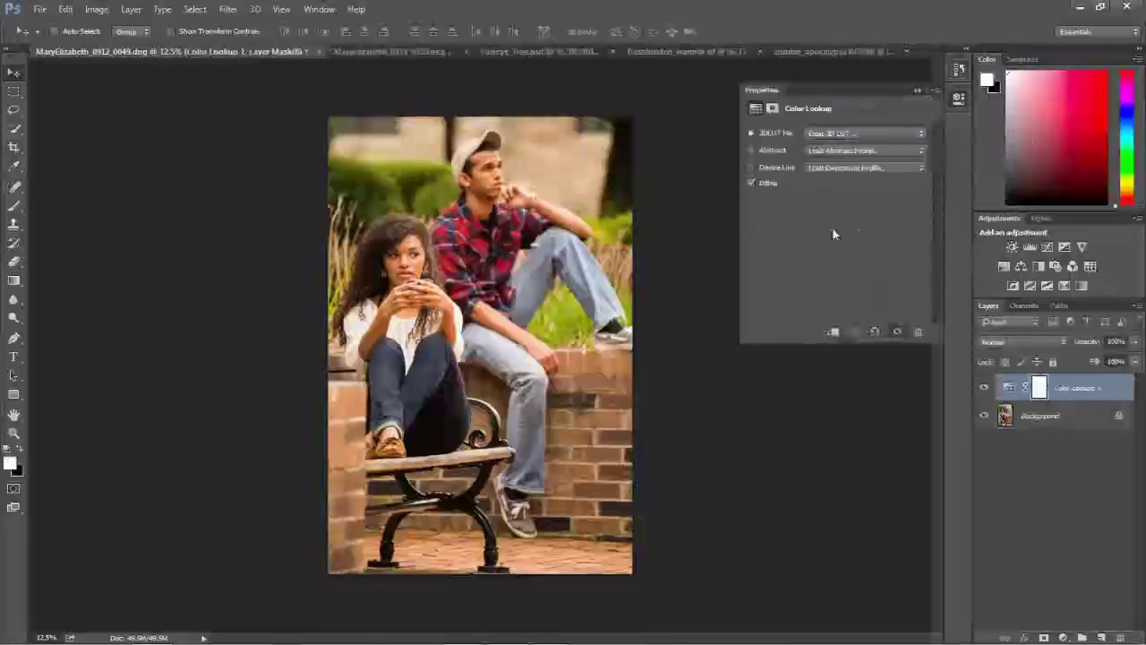
click(834, 134)
click(837, 148)
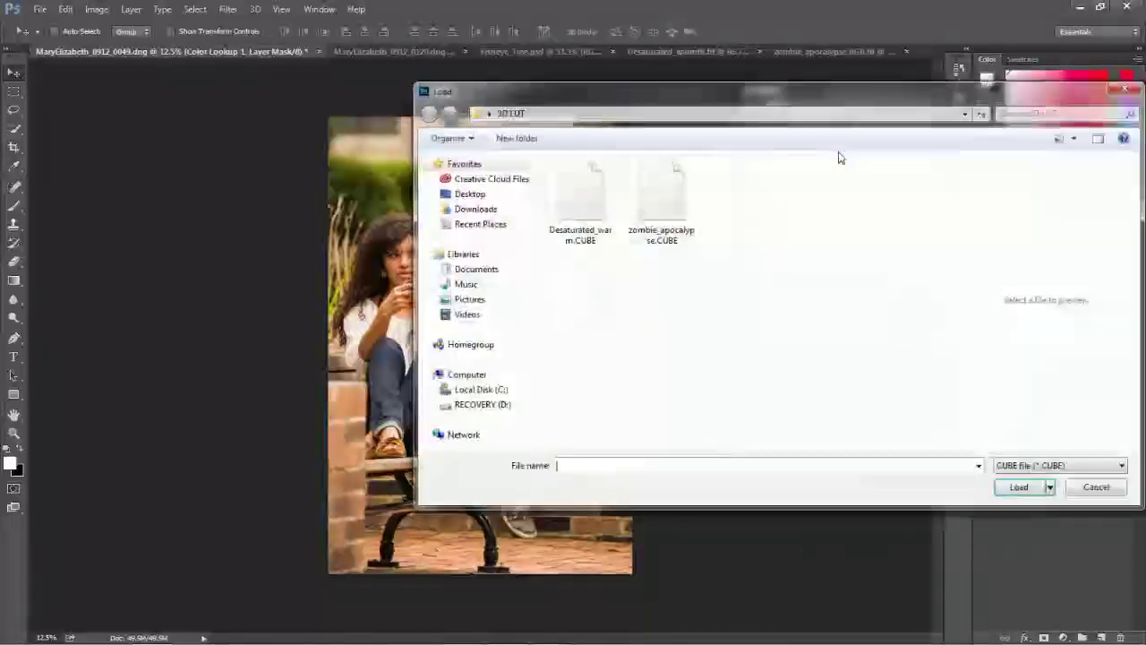
double_click(576, 202)
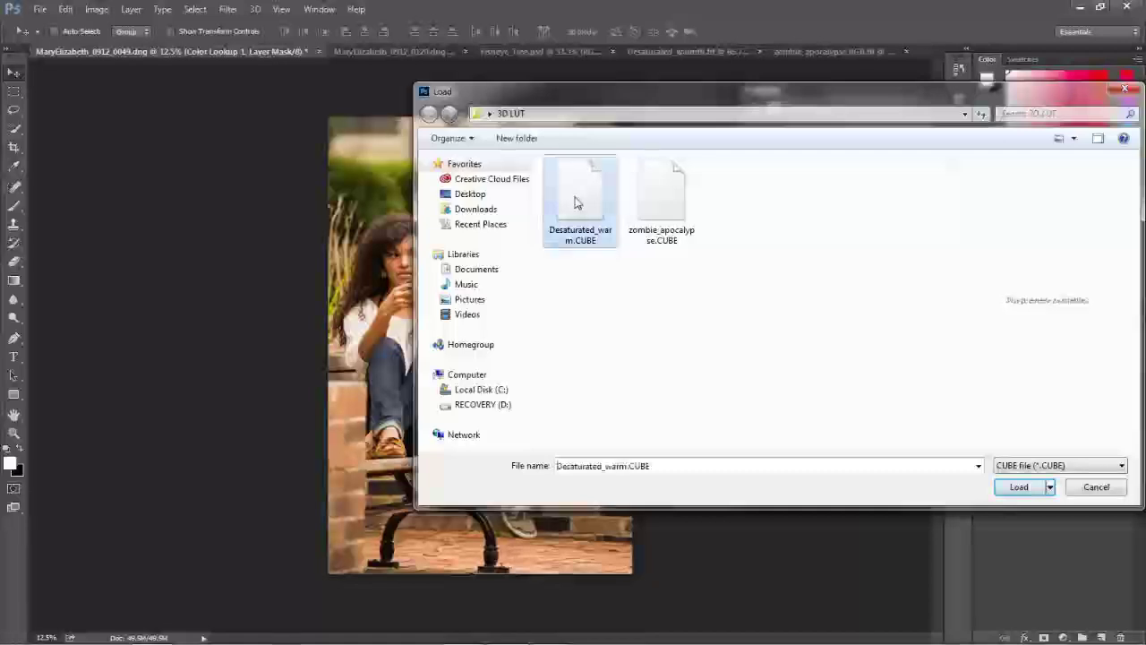